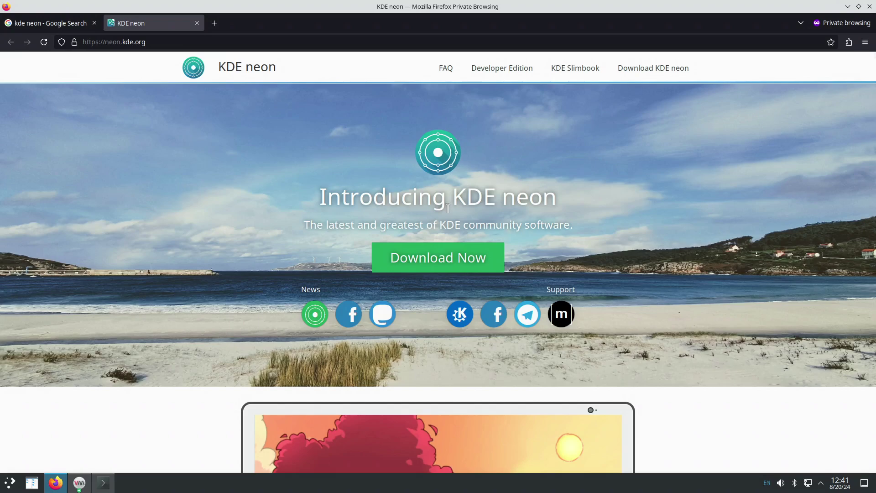
Load the wiki in a new private tab and open its 'How to install xrdp' guide in a background tab.
double_click(319, 24)
text(nmariusp.github.io/)
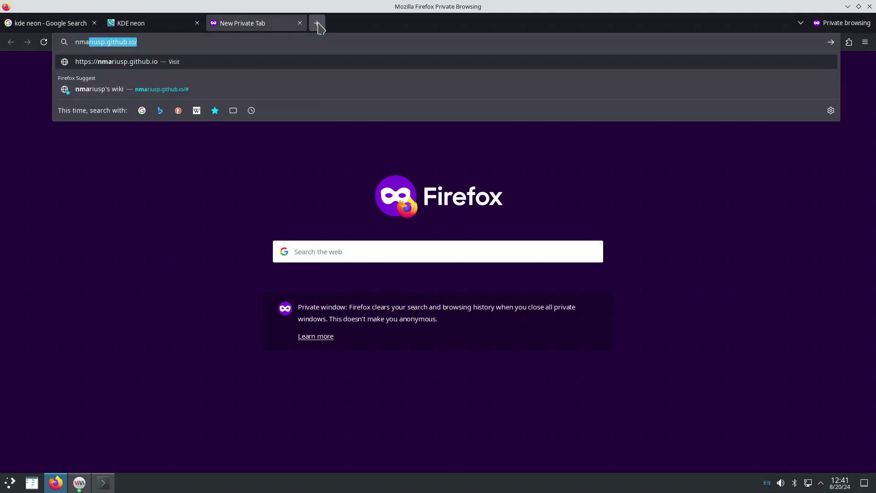
key(Return)
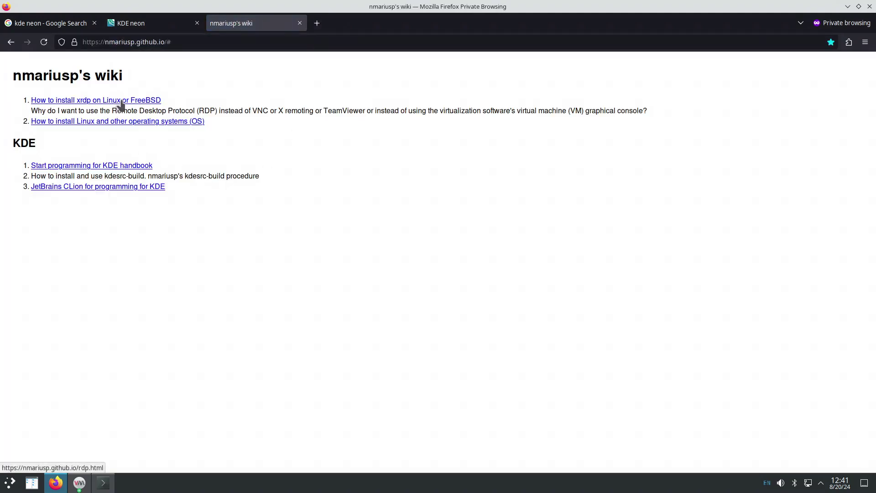
right_click(118, 102)
click(173, 108)
Switch to the xrdp guide, scroll through it, and tile Firefox onto the right half of the screen.
click(348, 23)
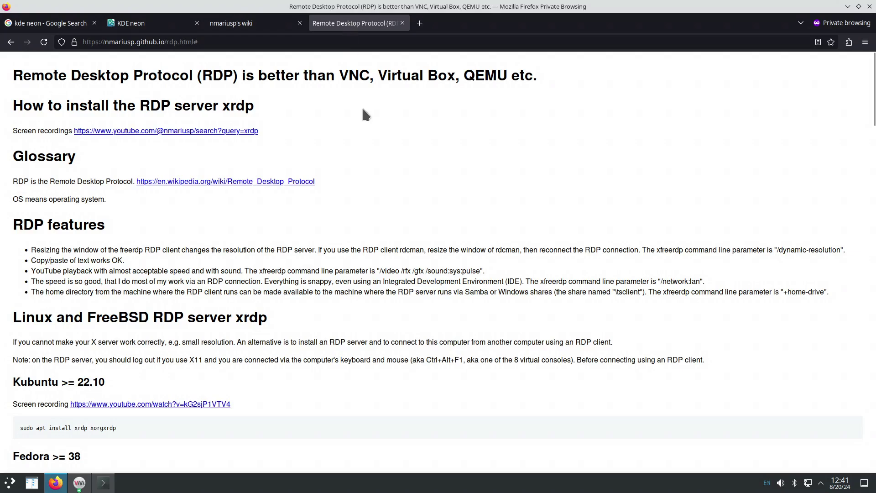
scroll(356, 310, down, 3)
scroll(356, 313, down, 2)
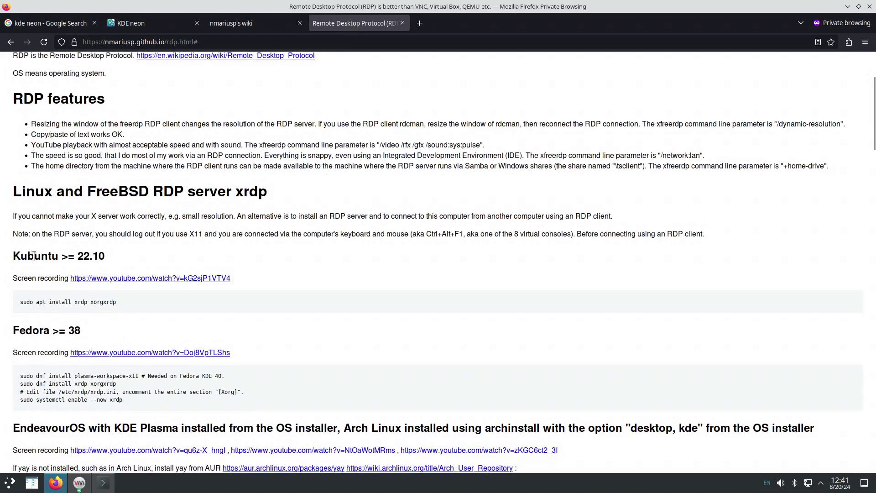
drag(472, 28, 874, 178)
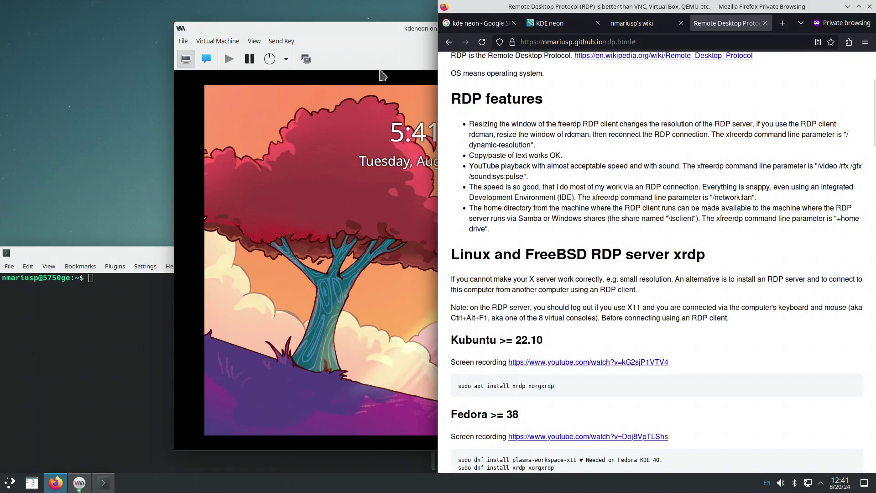
Move the VM window left, unlock the kdeneon desktop with the account password, and dismiss the updates notice.
drag(375, 25, 201, 30)
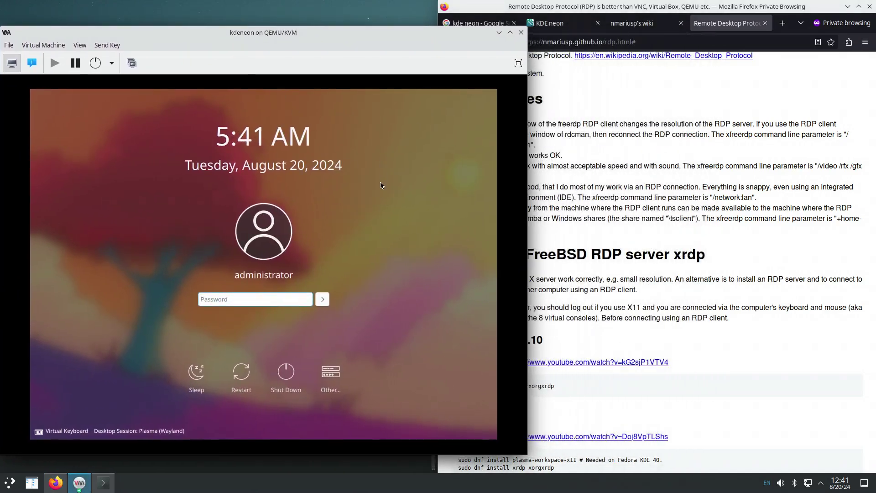
text(admin)
key(Return)
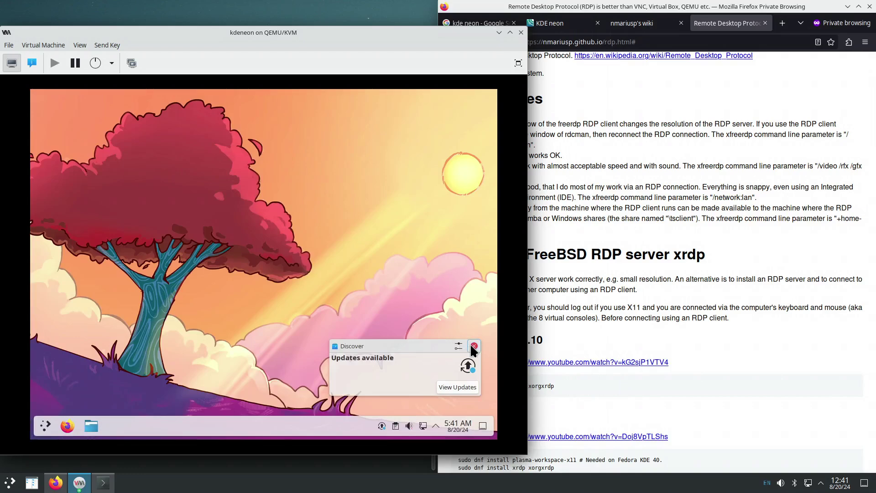
click(474, 345)
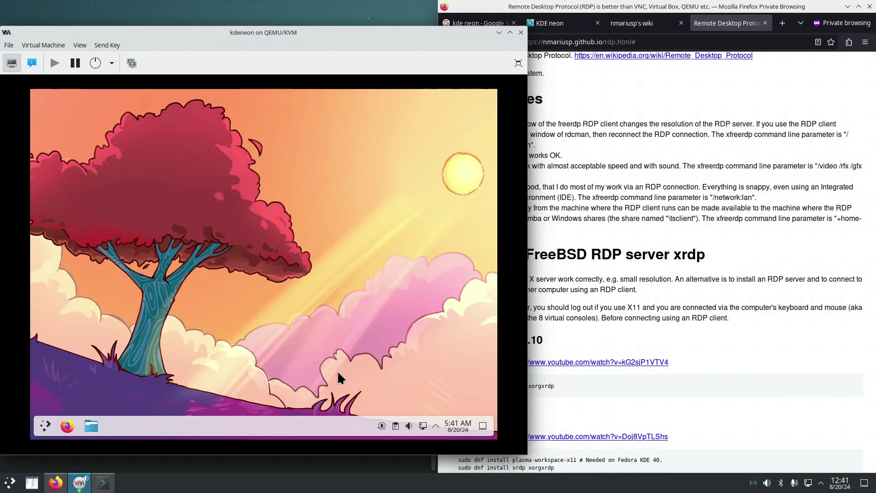
Highlight the 'sudo apt install xrdp xorgxrdp' command in the RDP guide, then open the guest's launcher.
click(588, 384)
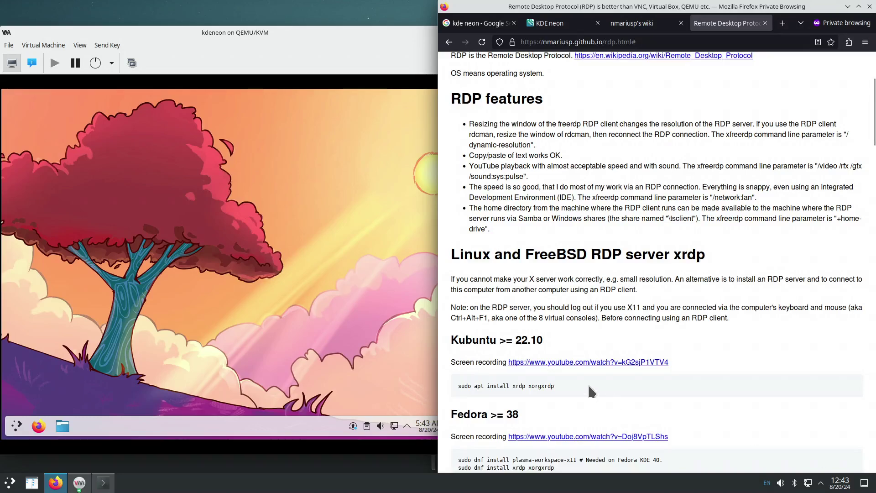
drag(557, 382, 458, 384)
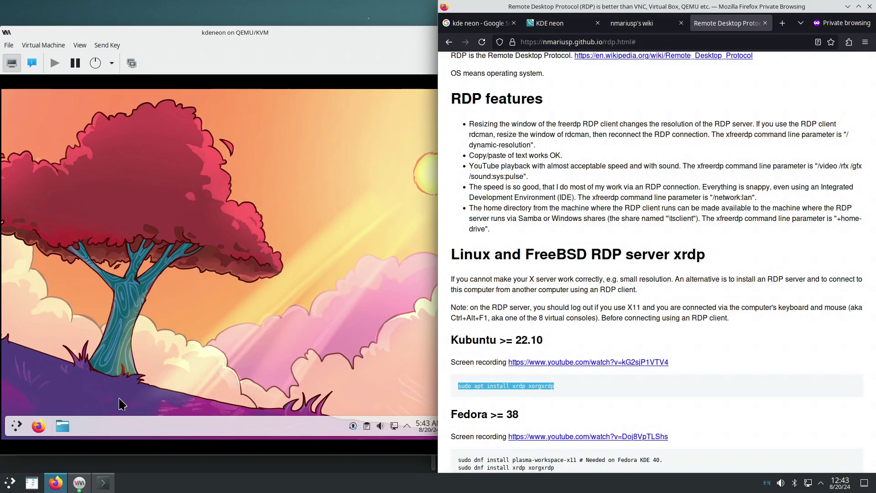
click(17, 427)
Launch Konsole and run 'sudo apt install xrdp xorgxrdp', authenticating with the sudo password.
click(132, 263)
text(sud)
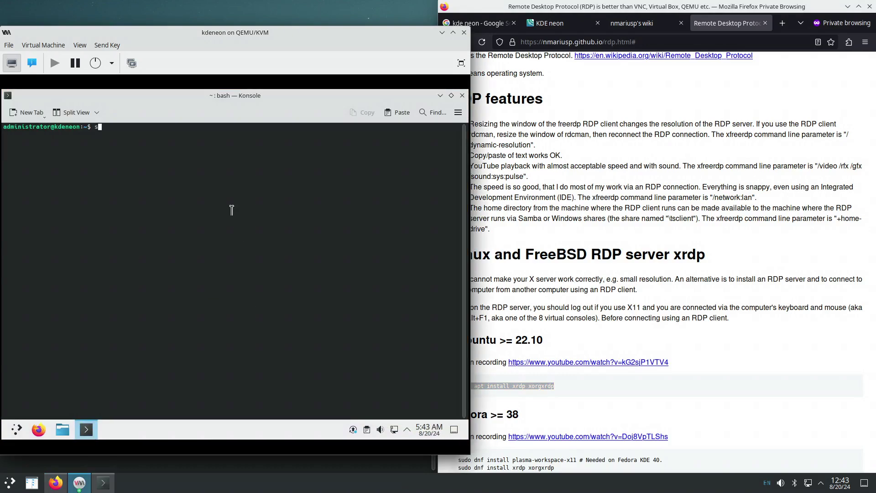
text(o )
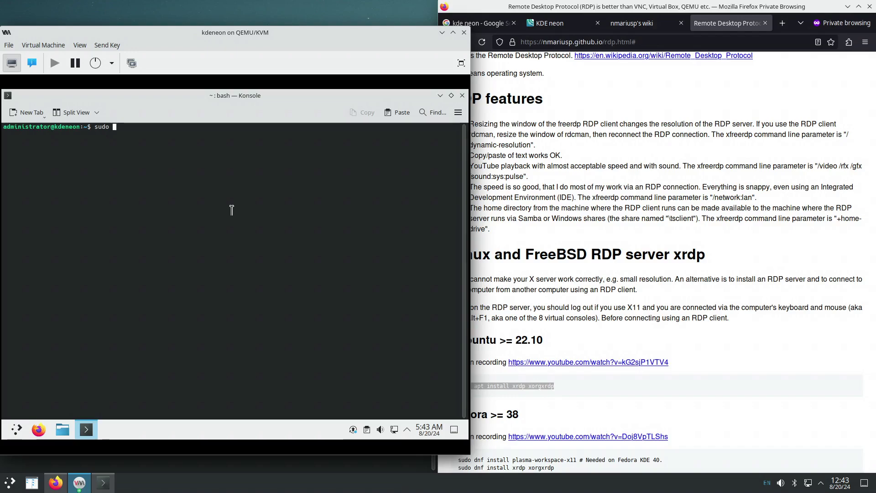
text(apt insta)
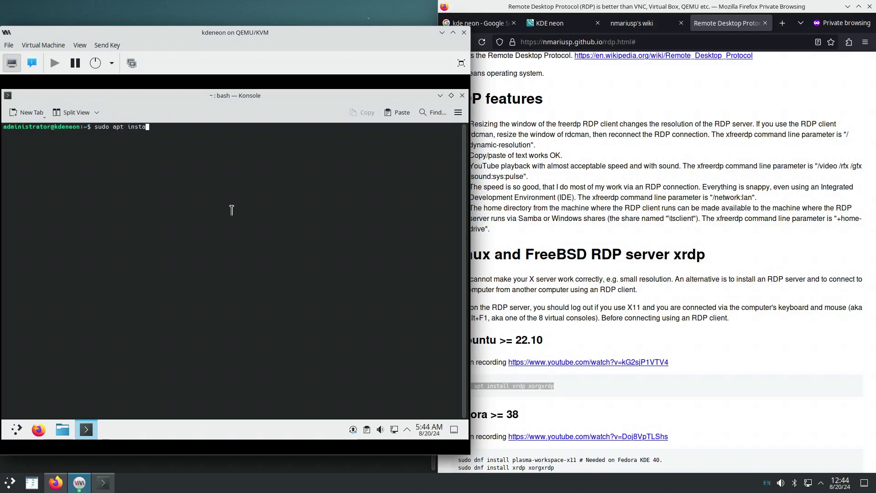
text(ll xrdp xorgxrdp)
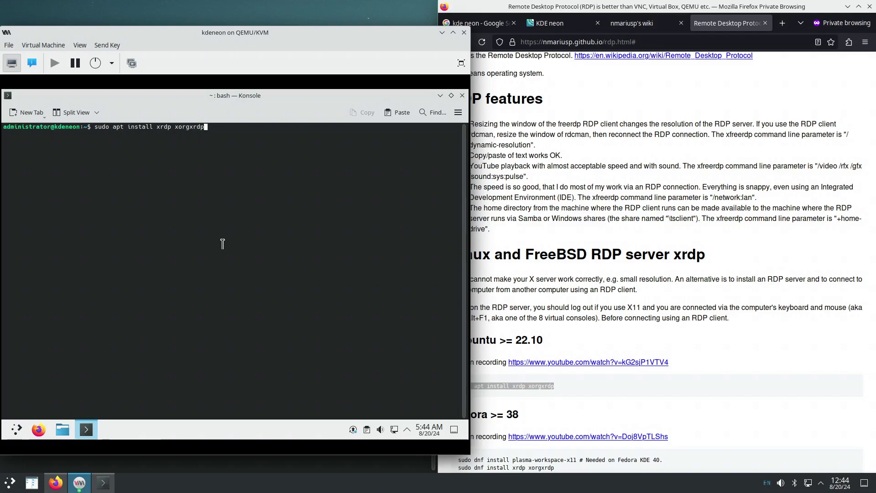
key(Return)
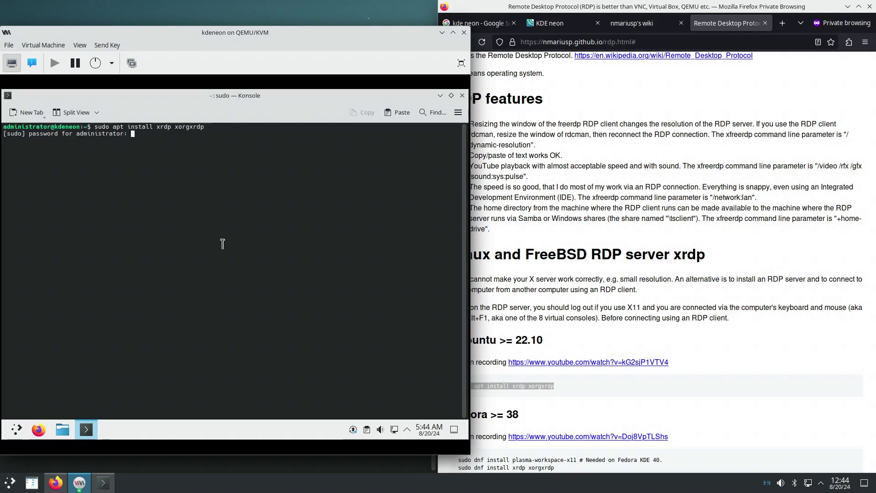
key(Return)
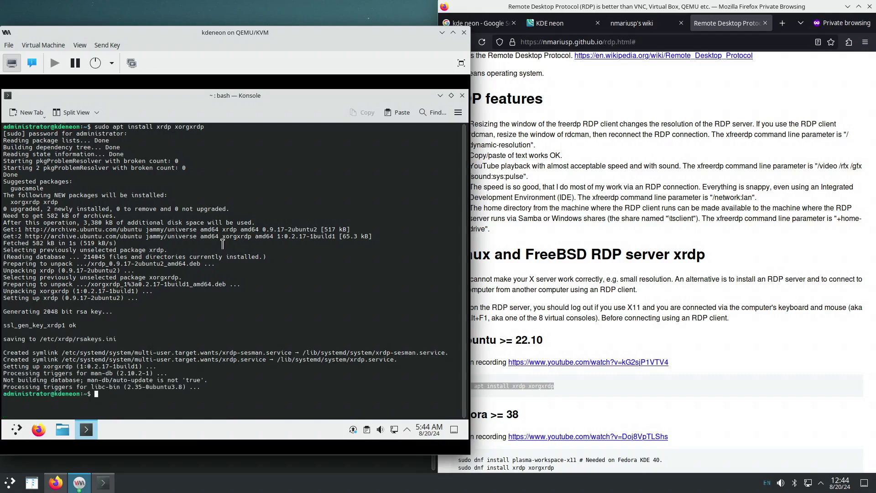
Highlight the guide's note about logging out first, and check the guest's About this System page in System Settings.
click(689, 372)
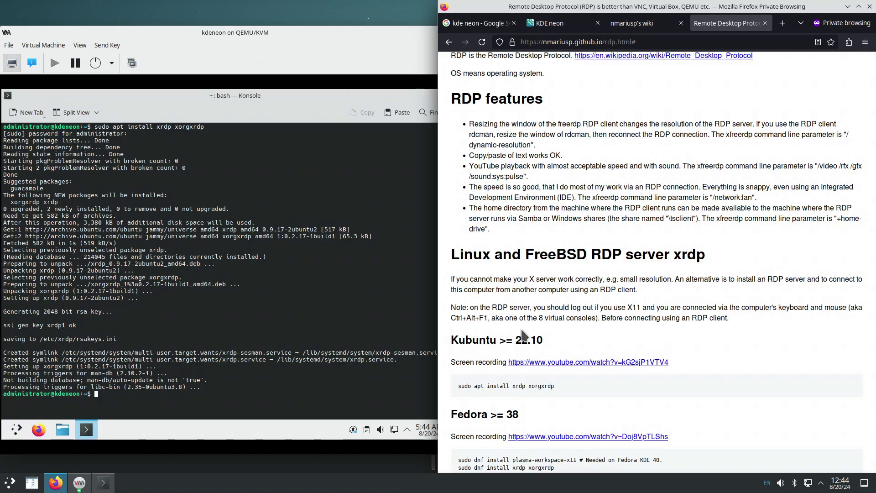
drag(532, 308, 697, 319)
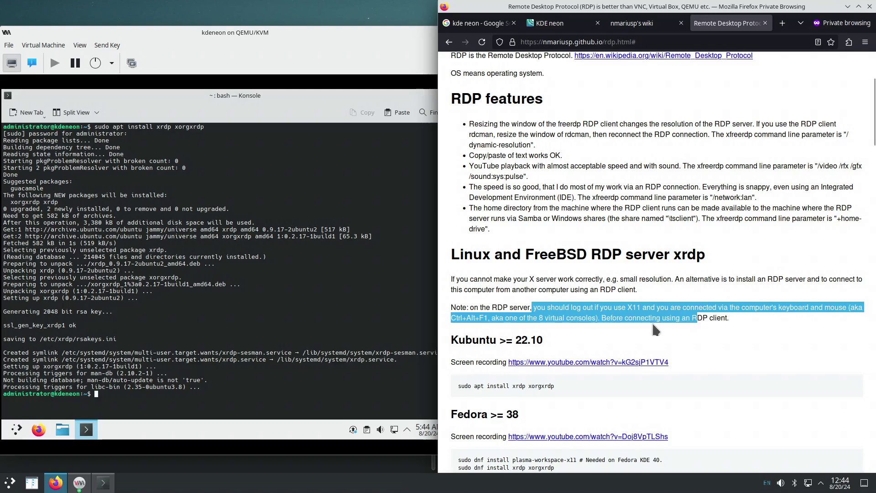
click(22, 430)
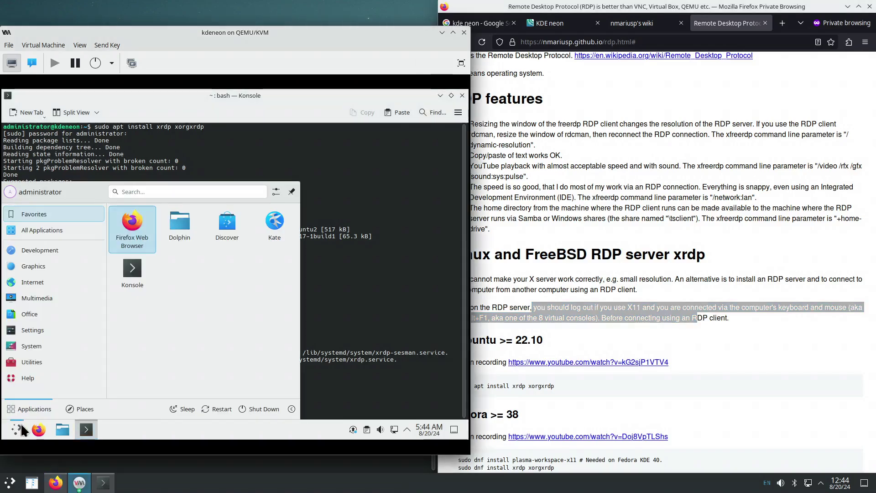
mouse_move(50, 333)
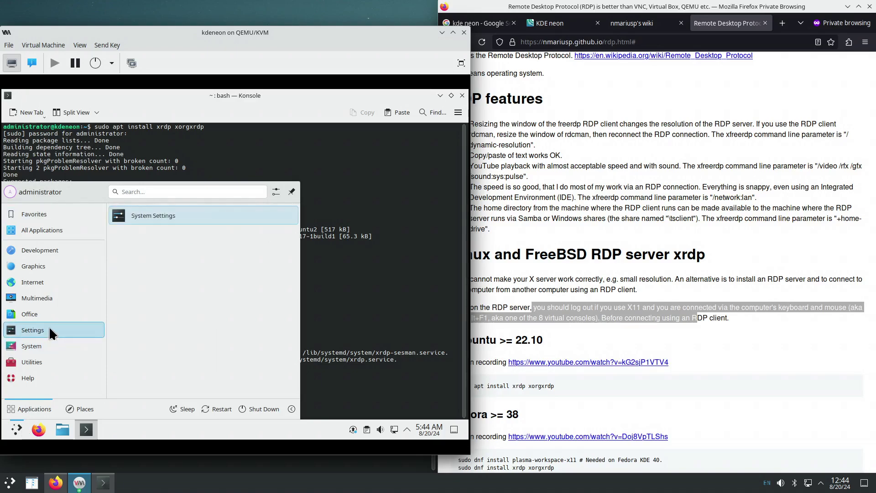
click(136, 219)
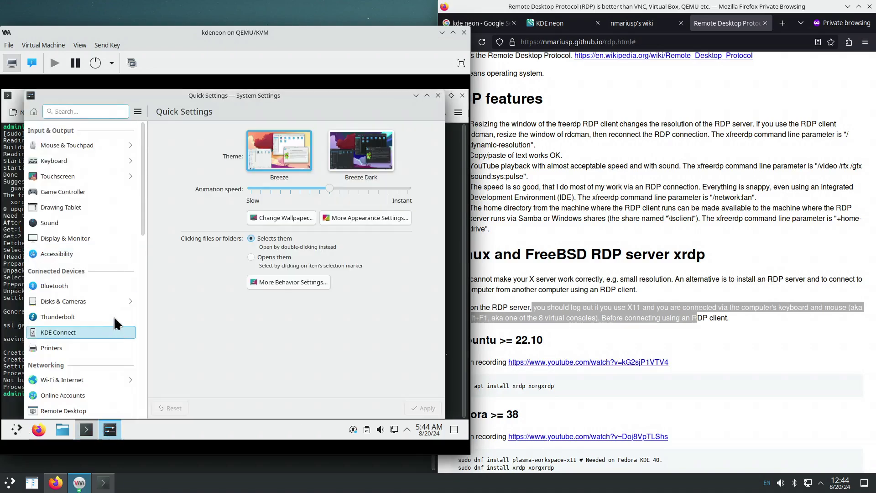
scroll(114, 322, down, 10)
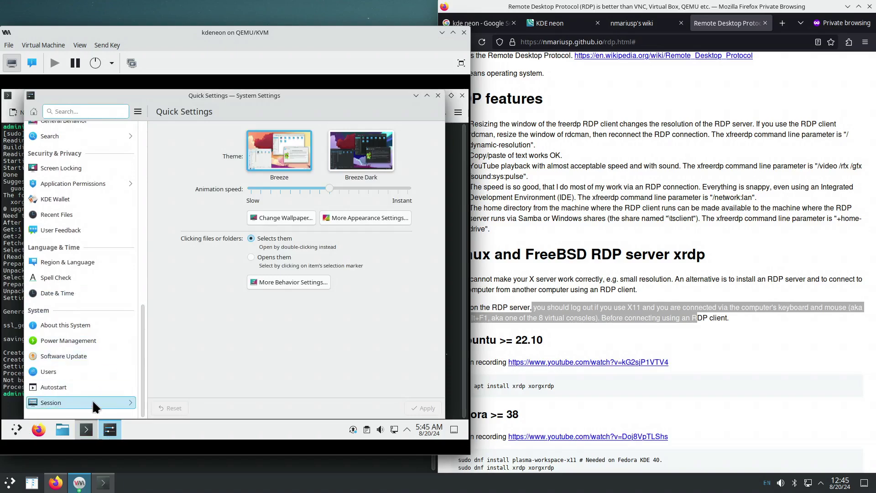
click(82, 325)
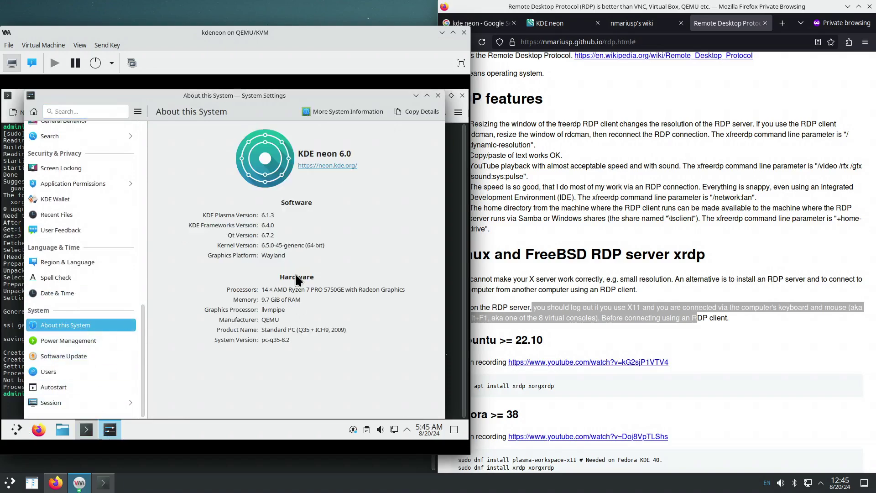
click(438, 95)
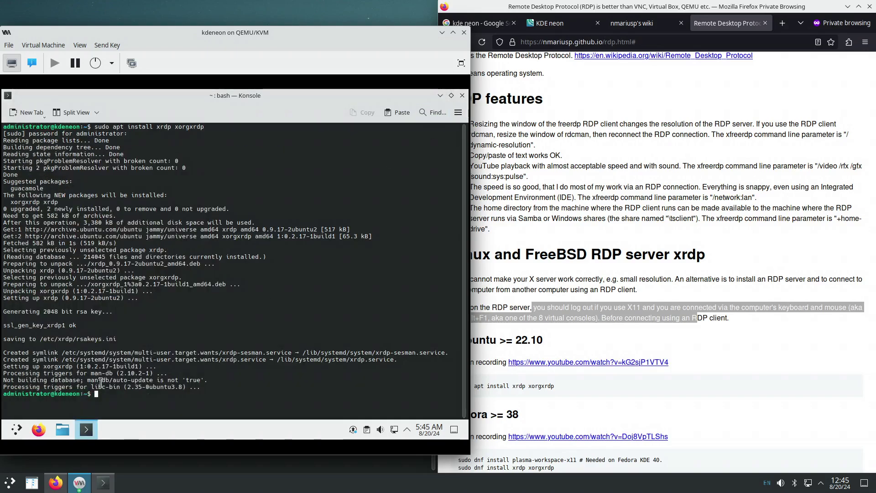
Close Konsole and log out of the guest's Plasma session immediately.
key(ctrl+d)
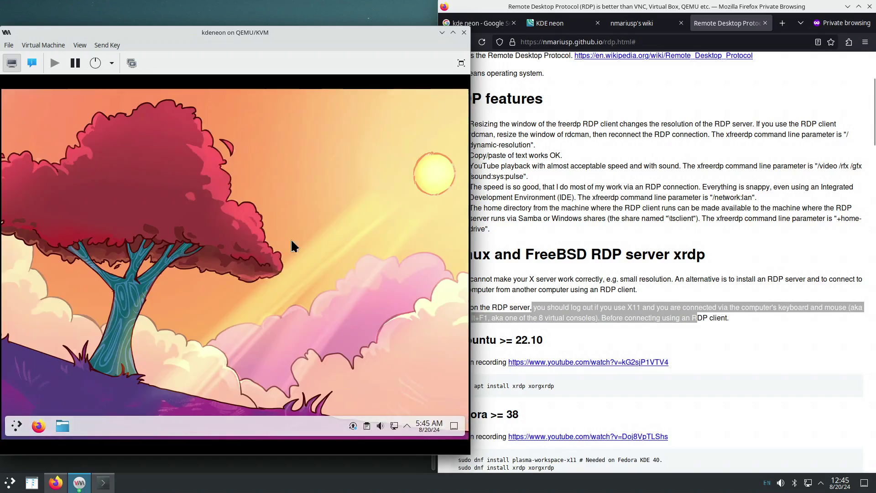
click(17, 426)
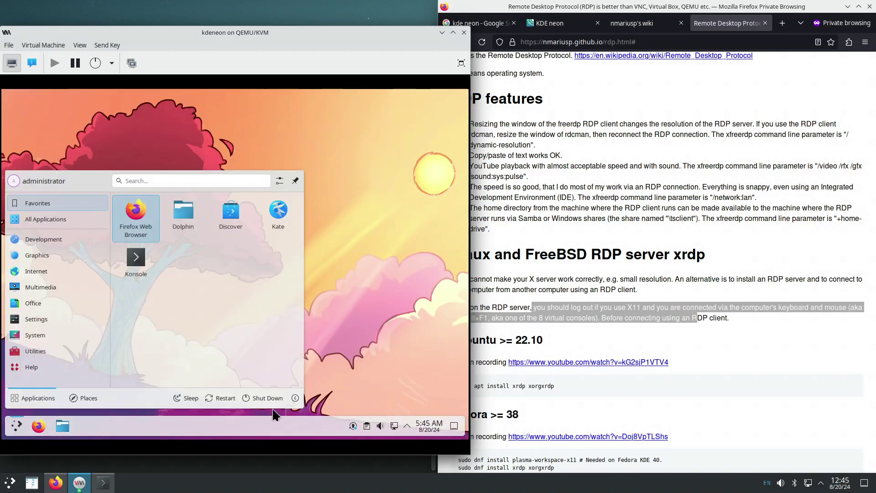
click(296, 398)
click(269, 371)
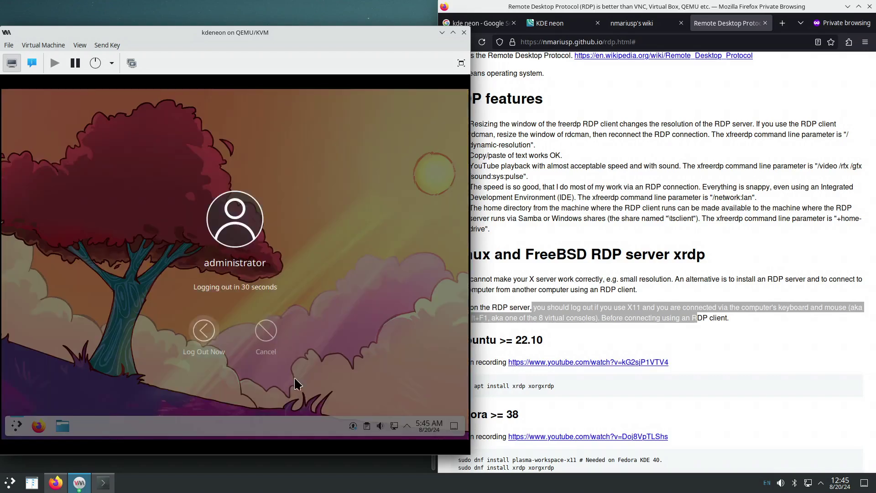
click(217, 344)
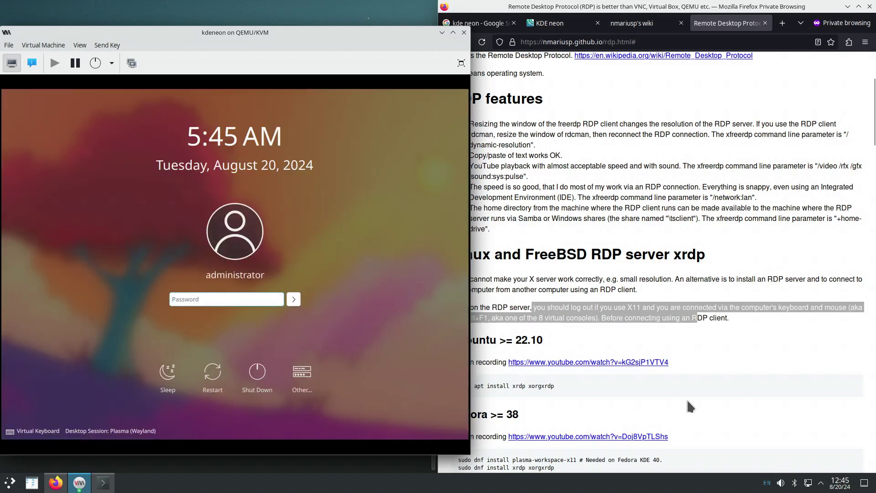
Copy the example xfreerdp command from the end of the RDP guide.
click(686, 397)
key(End)
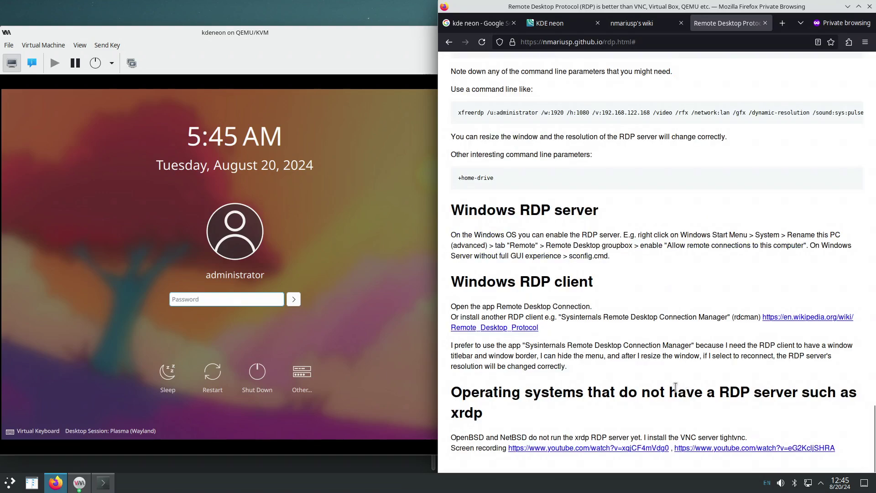
drag(458, 112, 865, 114)
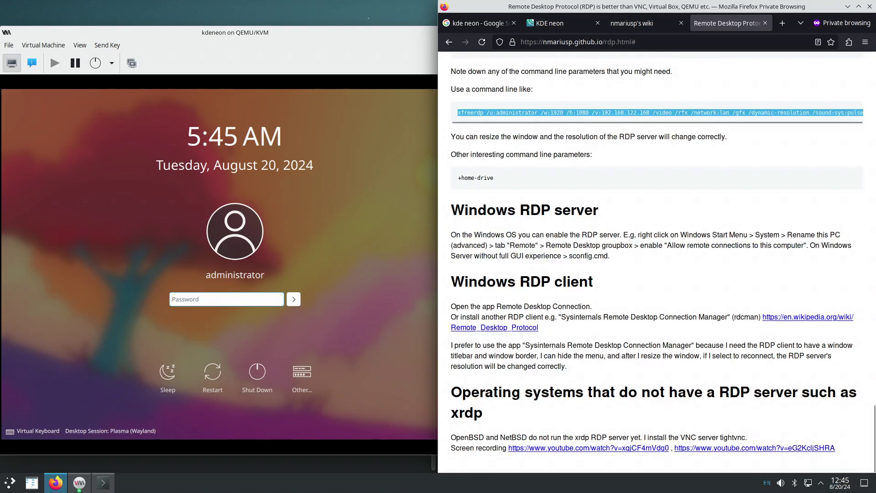
right_click(843, 111)
click(833, 120)
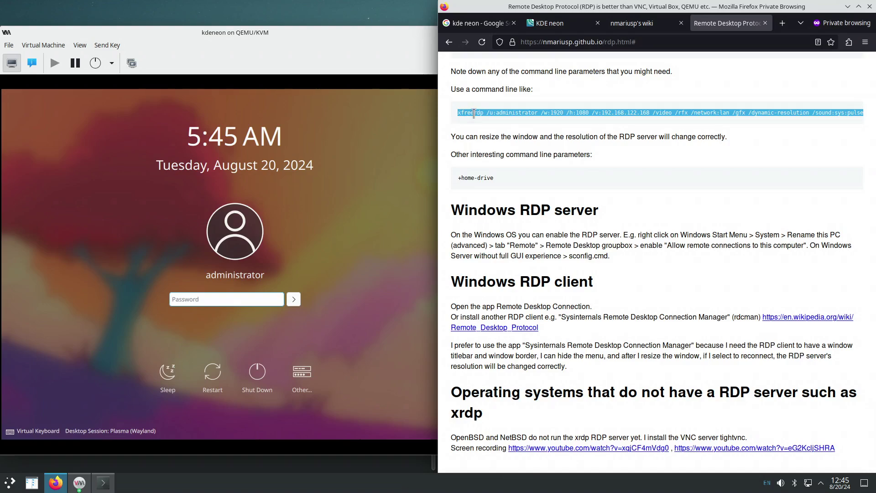
right_click(479, 110)
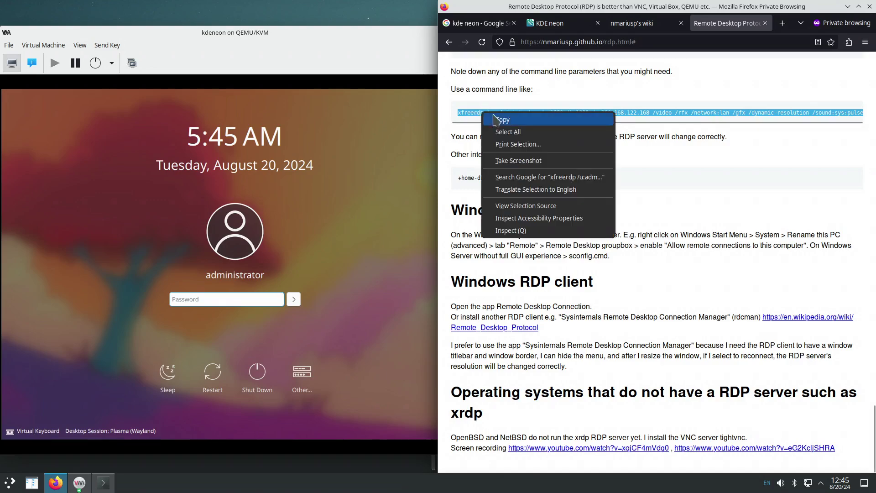
click(495, 118)
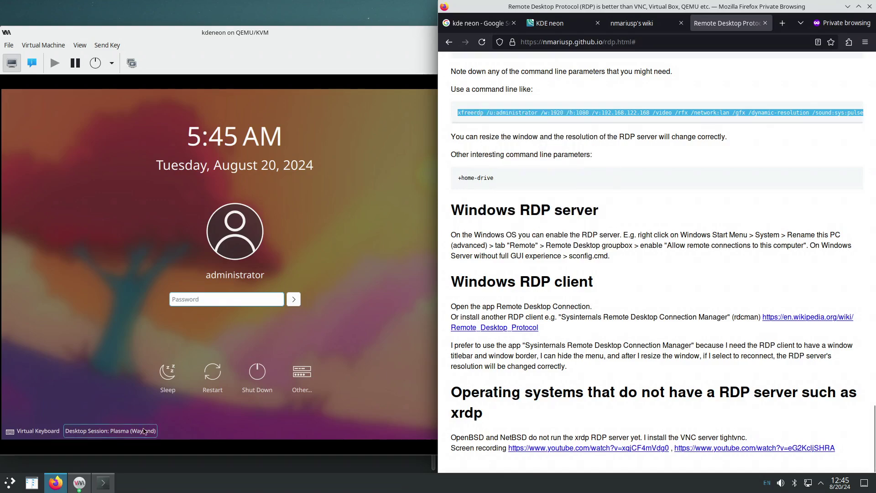
Paste the xfreerdp command at the terminal prompt and show the VM's NIC details (IP 192.168.122.82).
click(112, 487)
right_click(129, 312)
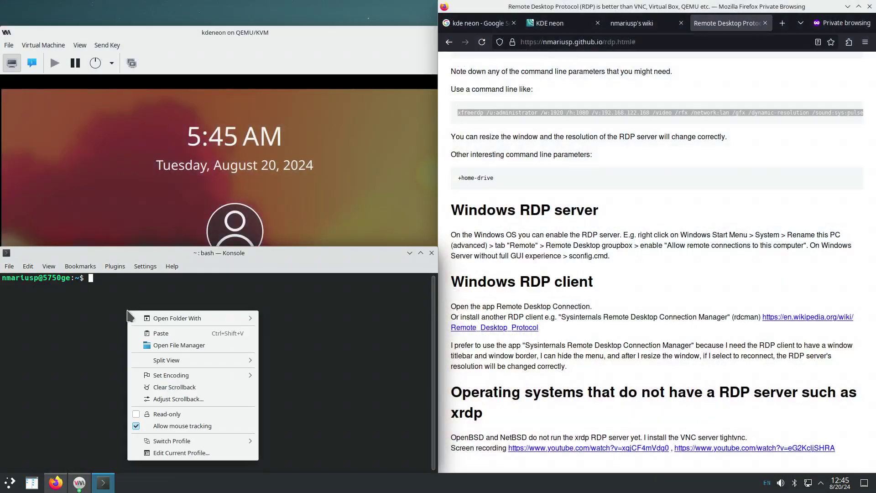
click(155, 333)
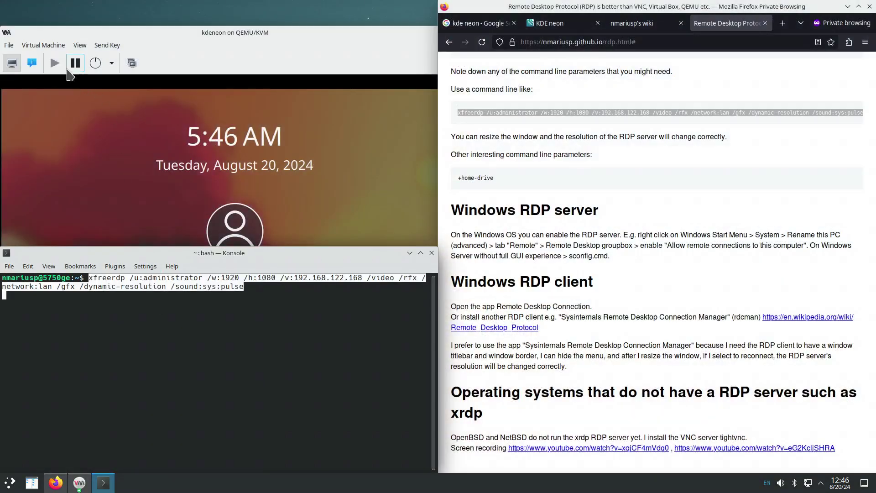
click(32, 63)
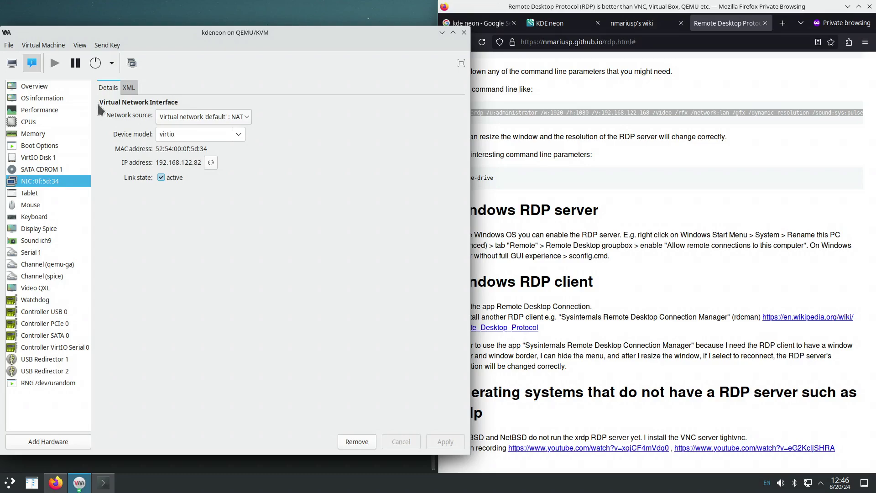
click(11, 63)
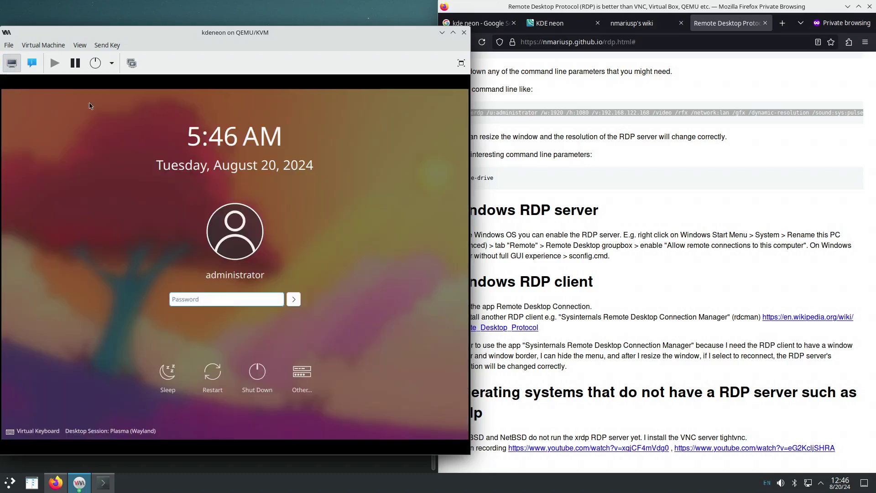
click(32, 64)
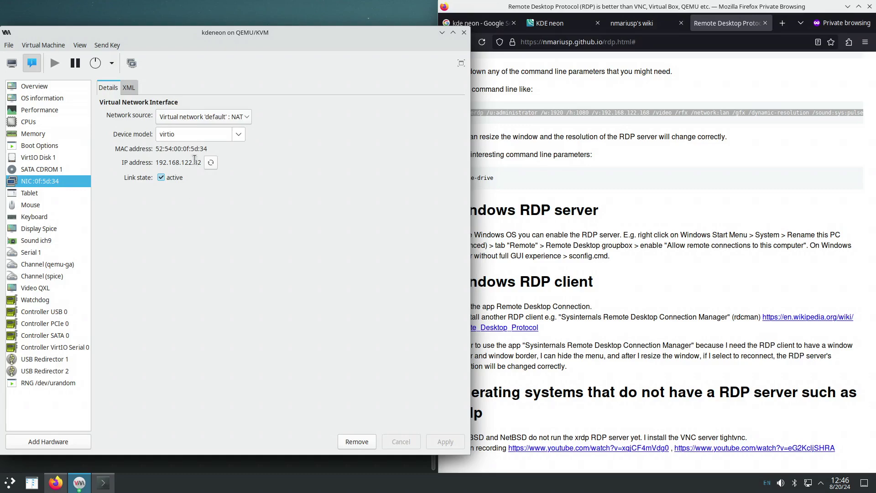
Edit the pasted command's /v: address from 192.168.122.168 to 192.168.122.82, then highlight 'xfreerdp'.
click(103, 487)
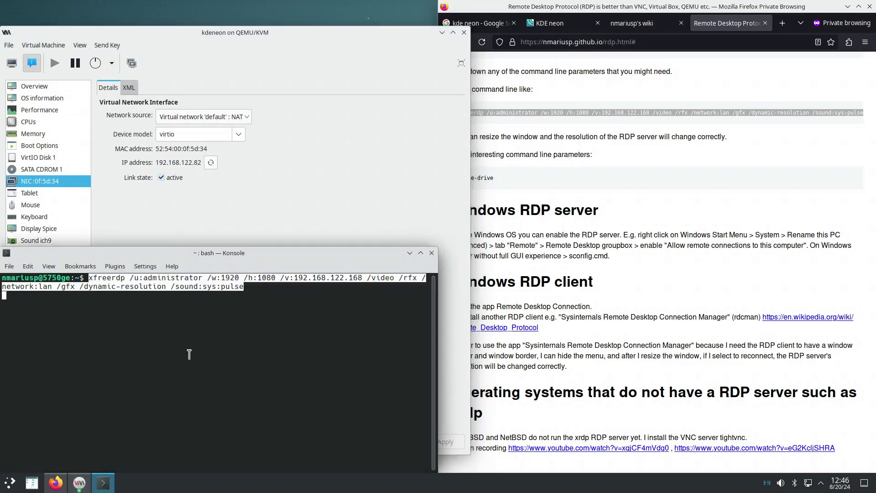
click(250, 329)
key(ctrl+Left)
key(ctrl+Left)
key(ctrl+Left)
key(ctrl+Left)
key(ctrl+Left)
key(ctrl+Left)
key(ctrl+Left)
key(ctrl+Left)
key(ctrl+Left)
key(ctrl+Left)
key(Left)
key(BackSpace)
key(BackSpace)
key(BackSpace)
key(BackSpace)
text(82)
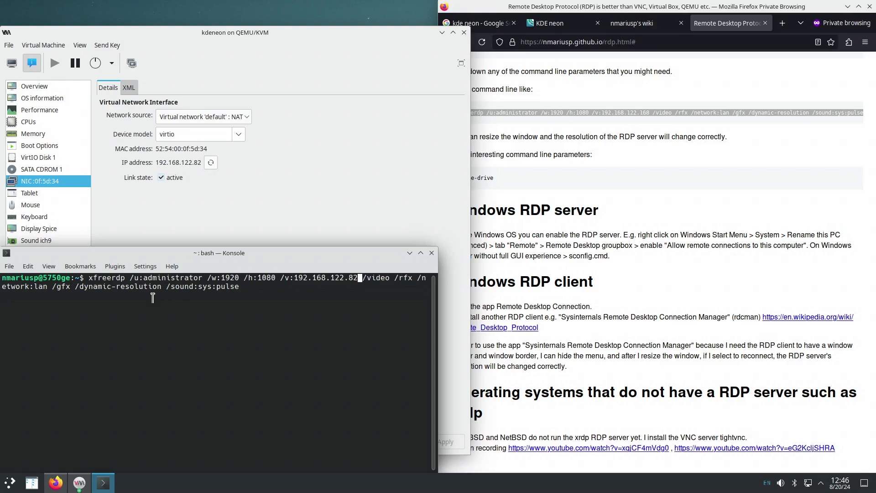
double_click(110, 278)
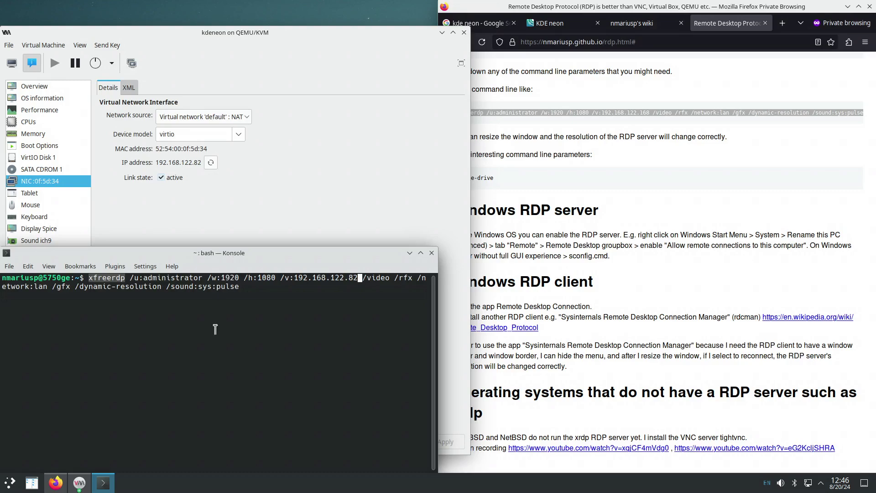
click(105, 279)
double_click(95, 278)
click(167, 278)
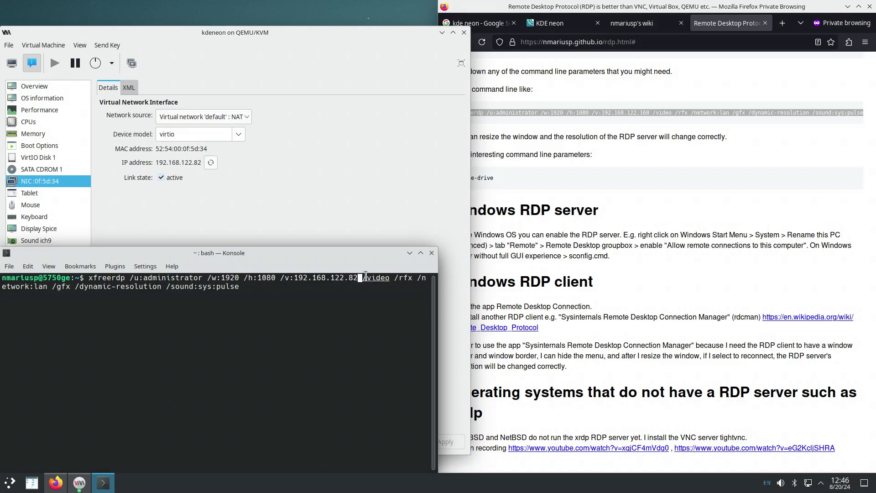
drag(365, 277, 411, 277)
drag(48, 285, 1, 287)
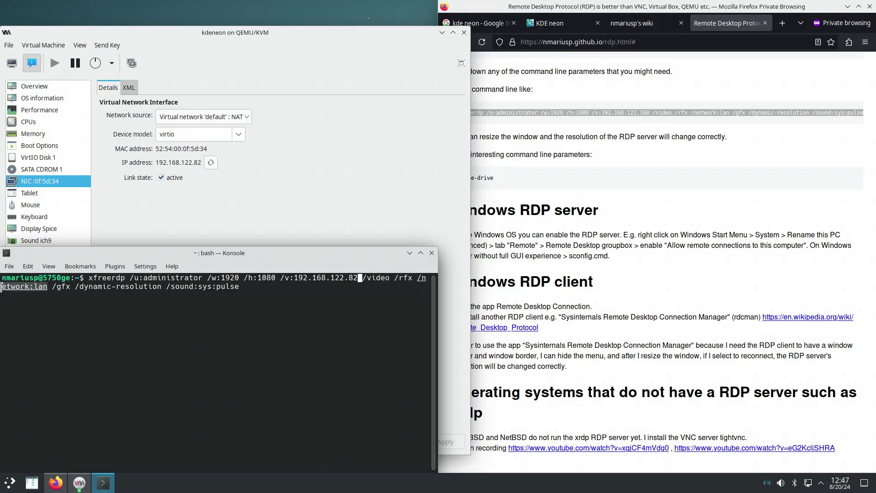
double_click(62, 286)
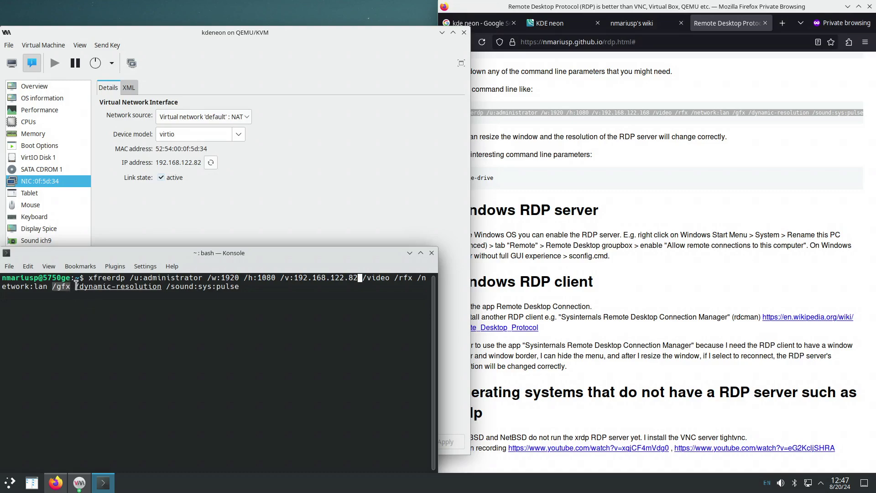
drag(76, 286, 156, 285)
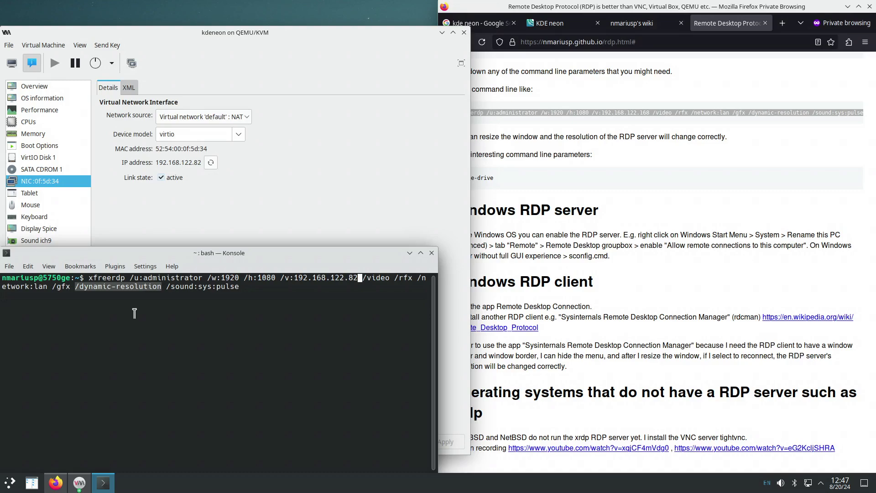
click(167, 287)
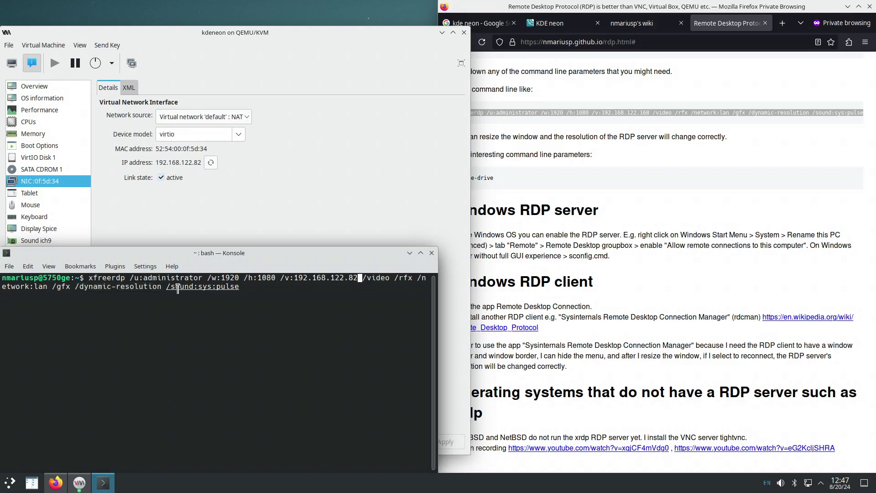
drag(167, 286, 240, 288)
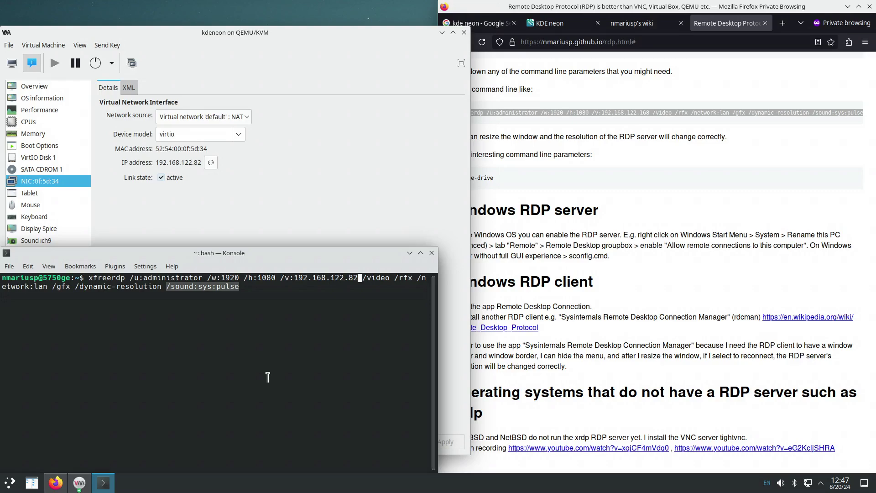
Run the edited xfreerdp command to 192.168.122.82 and sign in at the xrdp Xorg login.
click(260, 286)
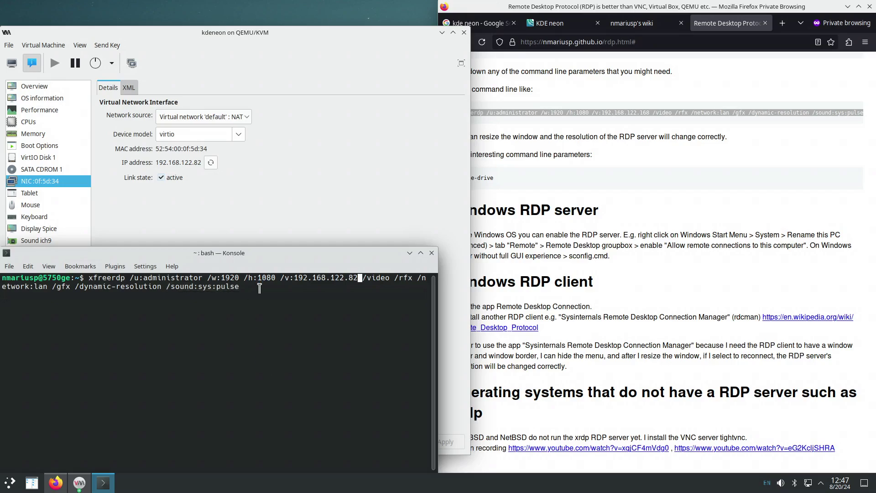
key(Return)
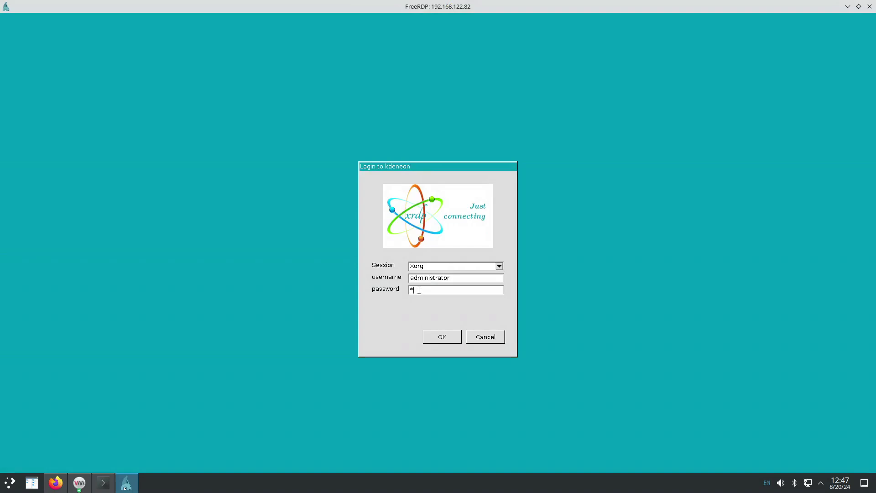
key(Return)
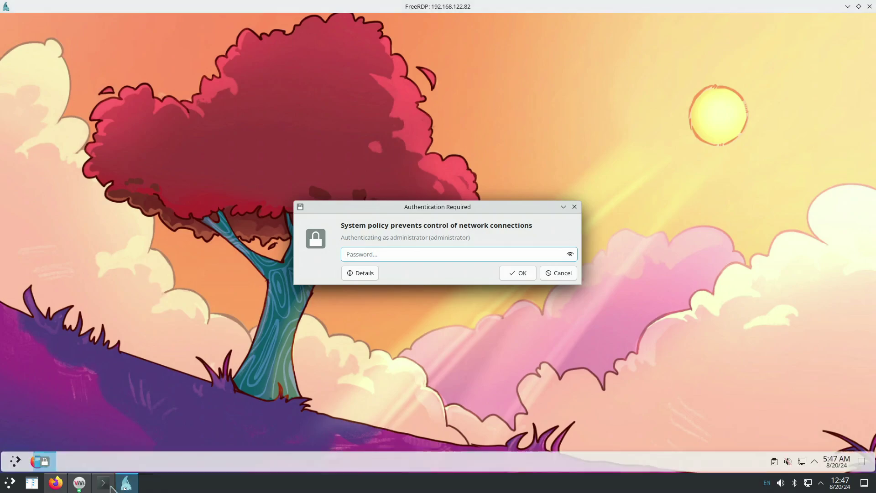
click(104, 484)
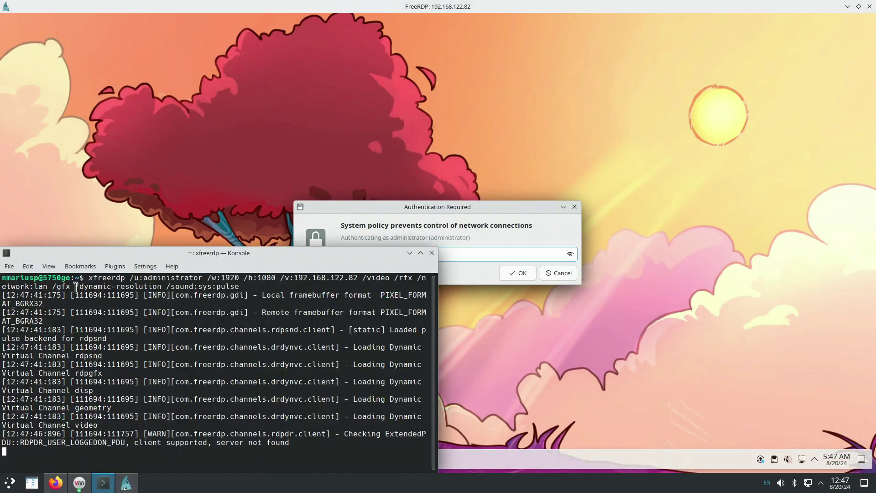
drag(74, 287, 162, 287)
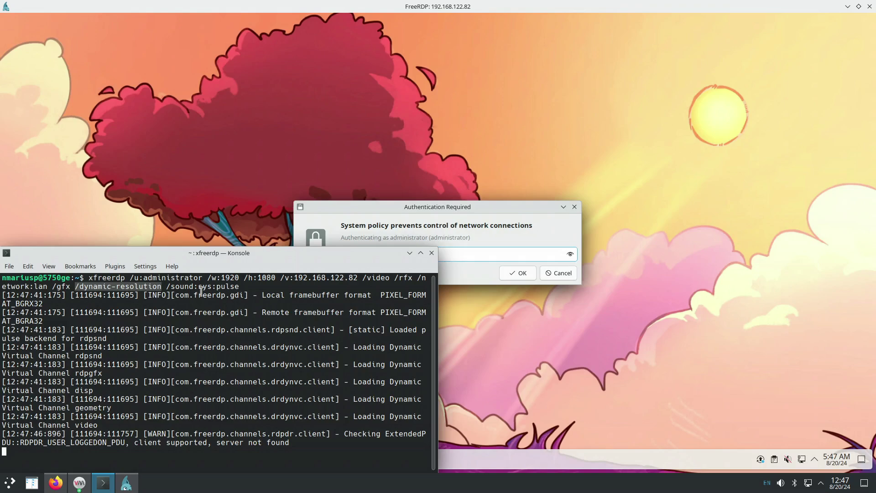
drag(209, 278, 275, 277)
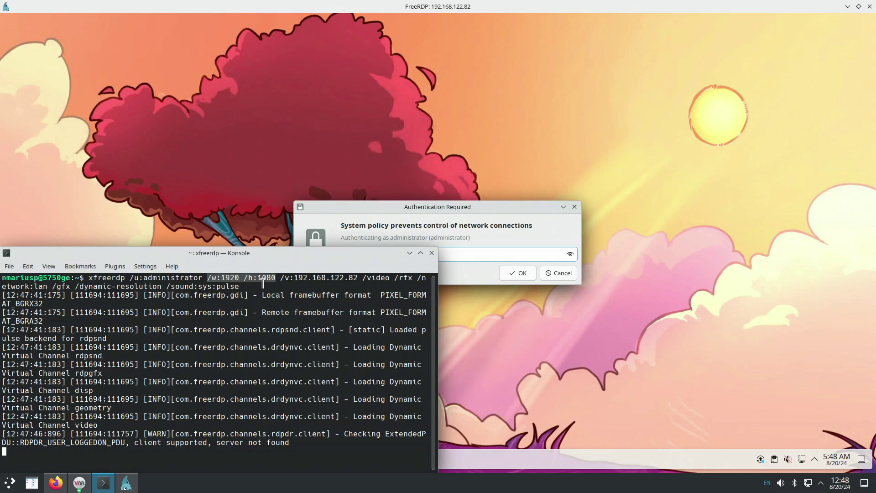
Enter the administrator password in the remote authentication prompt.
click(513, 253)
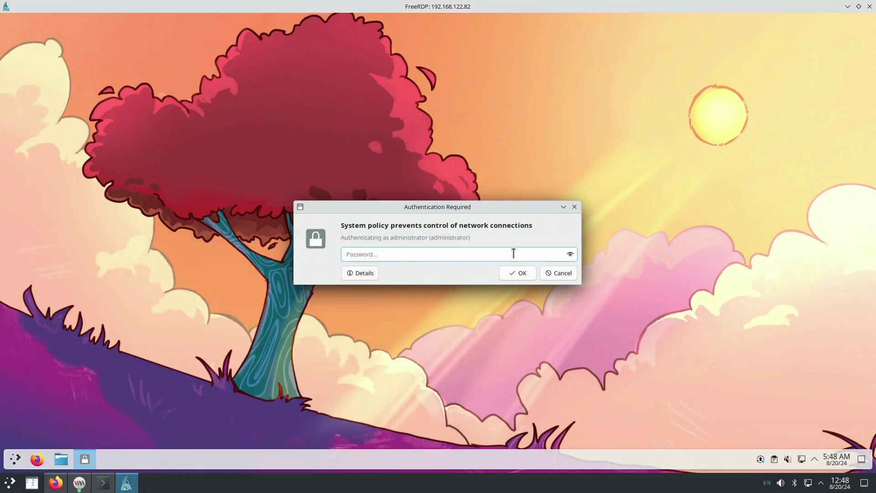
text(password)
key(Return)
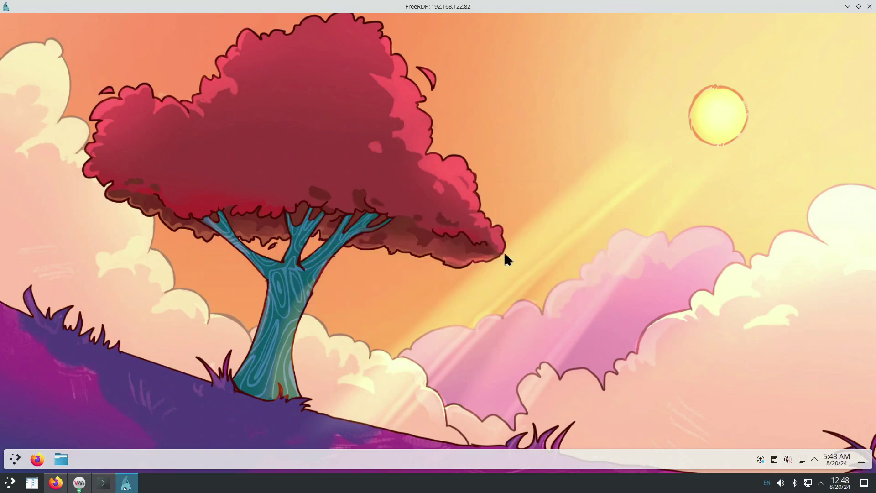
Open the remote System Settings' Display Configuration page via a 'resol' search, showing 1920x1008.
click(13, 458)
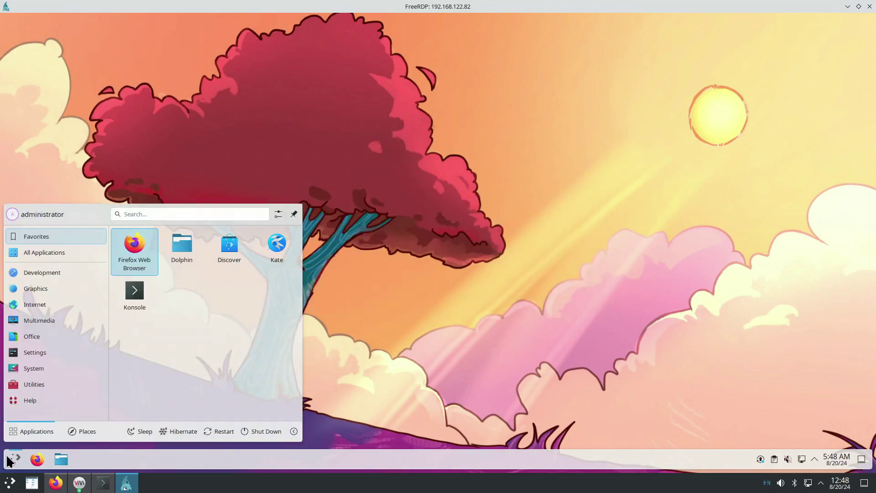
mouse_move(66, 352)
click(154, 238)
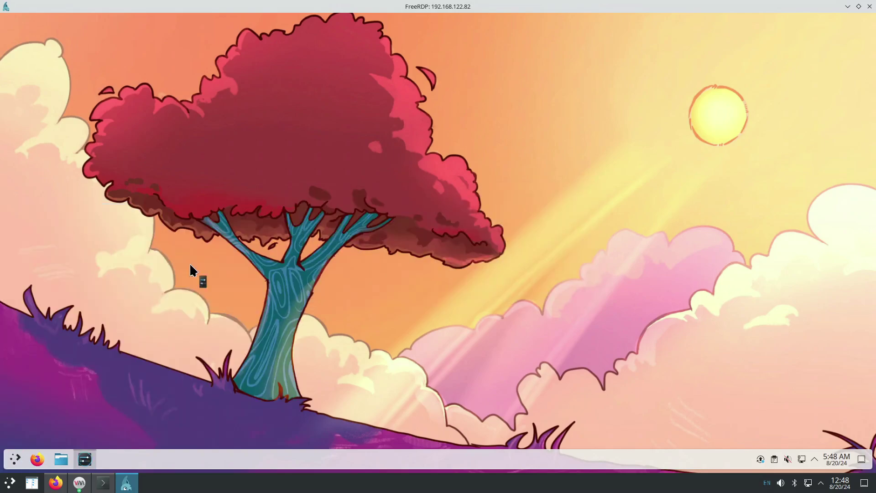
text(r)
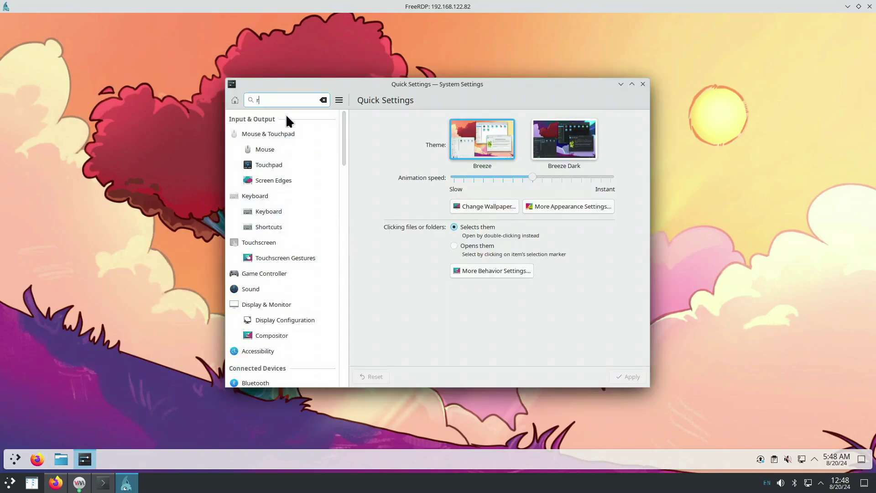
text(esol)
click(284, 150)
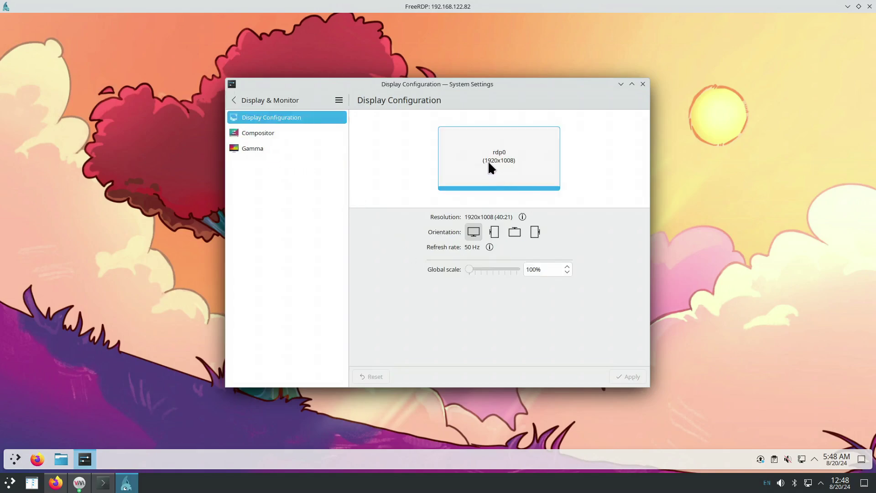
click(103, 482)
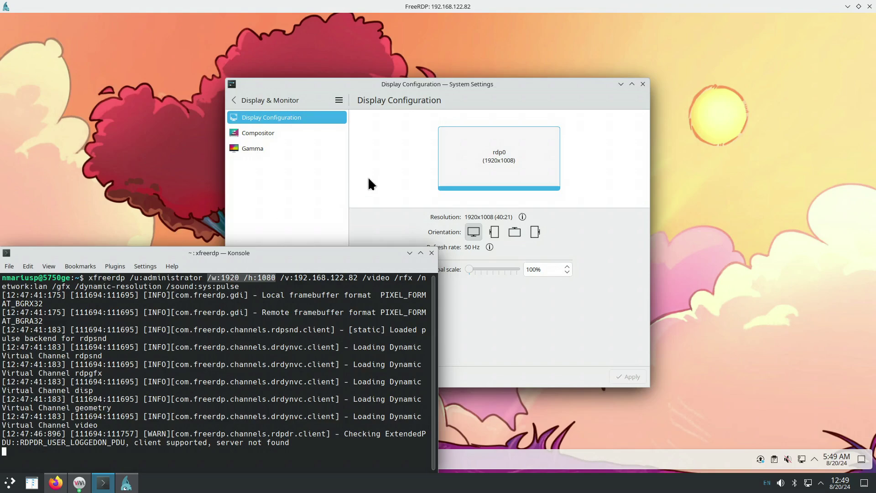
Raise the FreeRDP window and search 'resol' in System Settings to narrow the sidebar to Display Configuration.
click(416, 84)
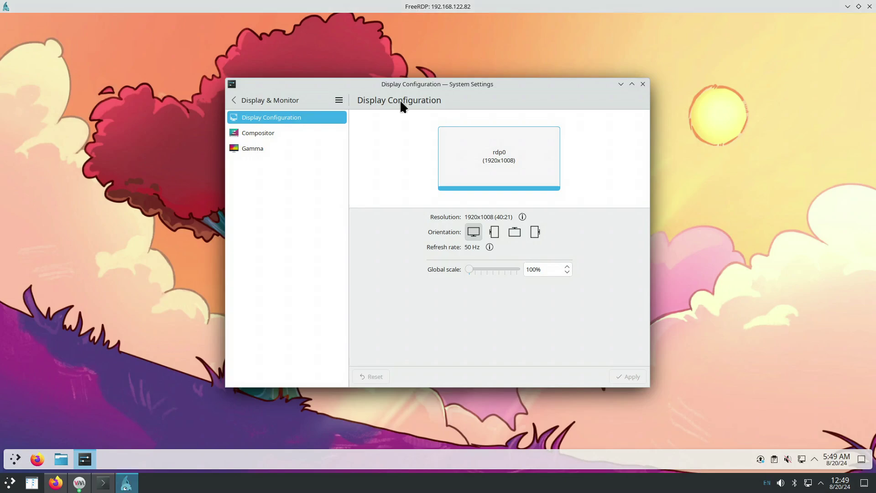
key(ctrl+f)
text(resol)
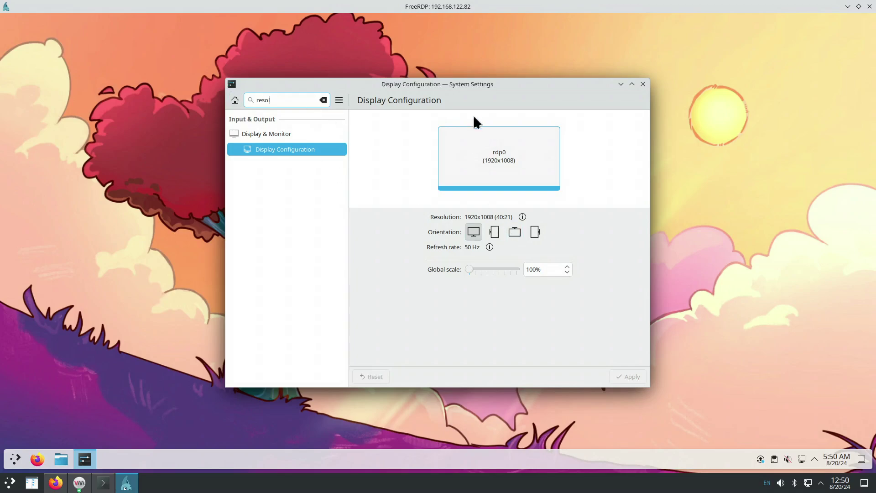
Snap the FreeRDP window into the top-left quarter, then maximize it, returning the remote display to 1920x1008.
drag(478, 85, 375, 69)
drag(395, 7, 1, 109)
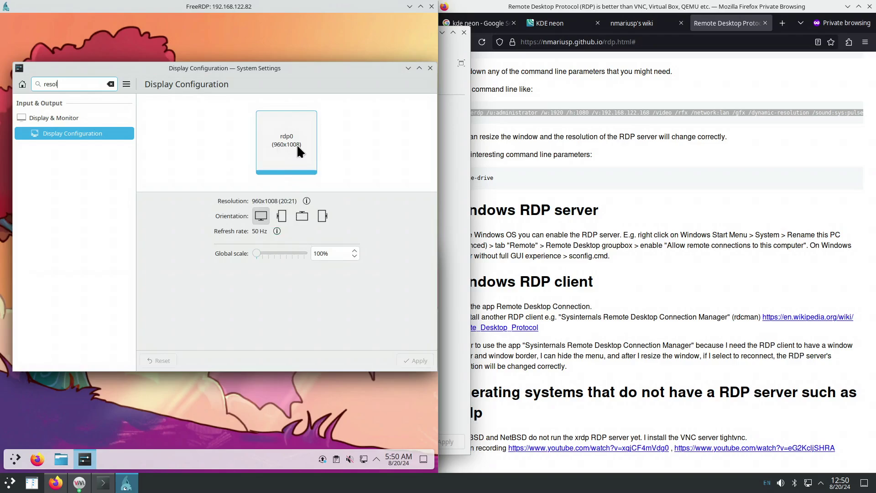
drag(219, 6, 58, 7)
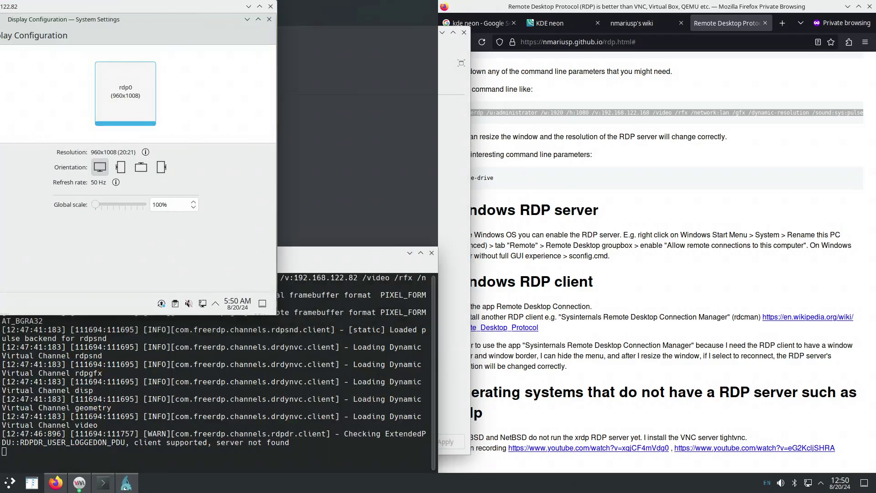
drag(0, 6, 0, 1)
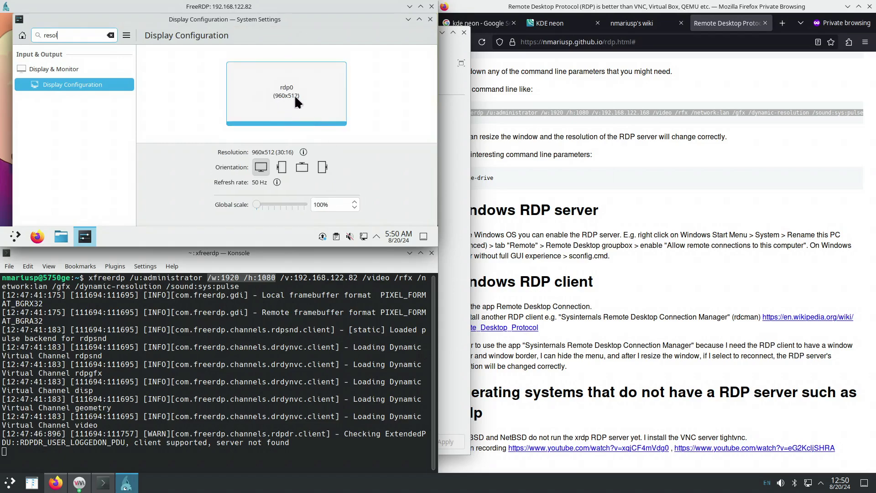
click(421, 7)
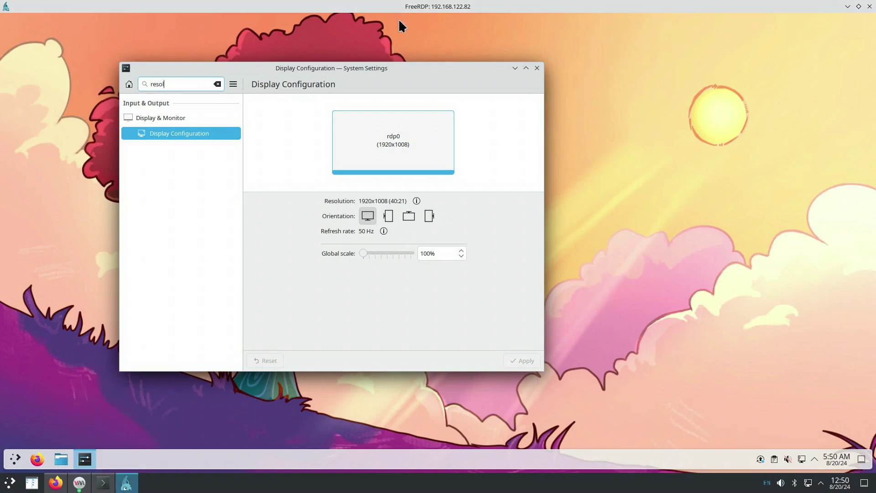
Tile the FreeRDP session left, close Display Configuration, and open a remote Firefox private window.
double_click(384, 14)
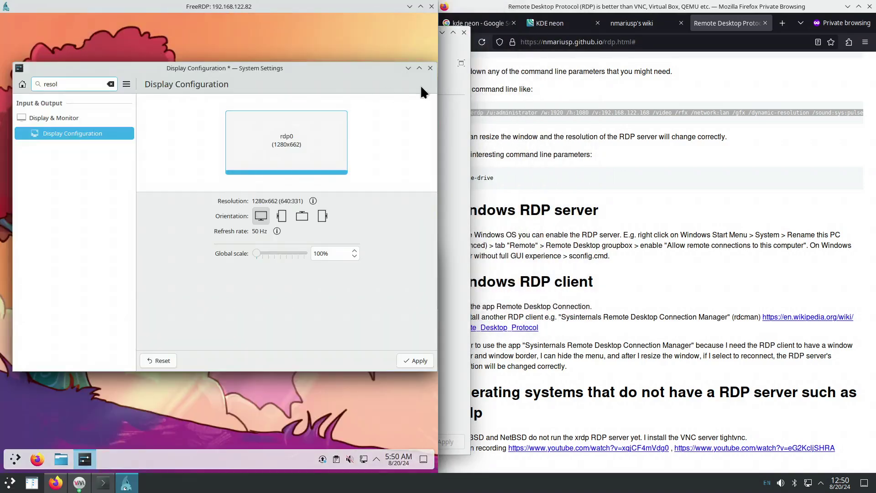
click(430, 68)
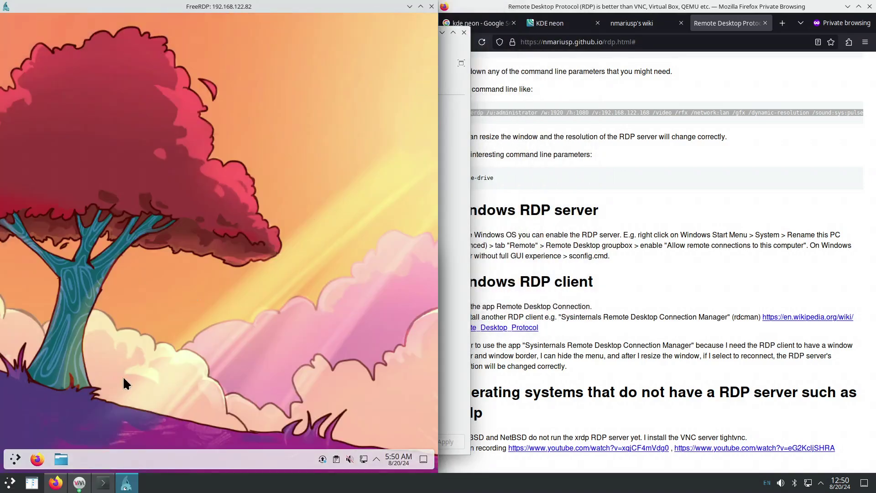
right_click(37, 459)
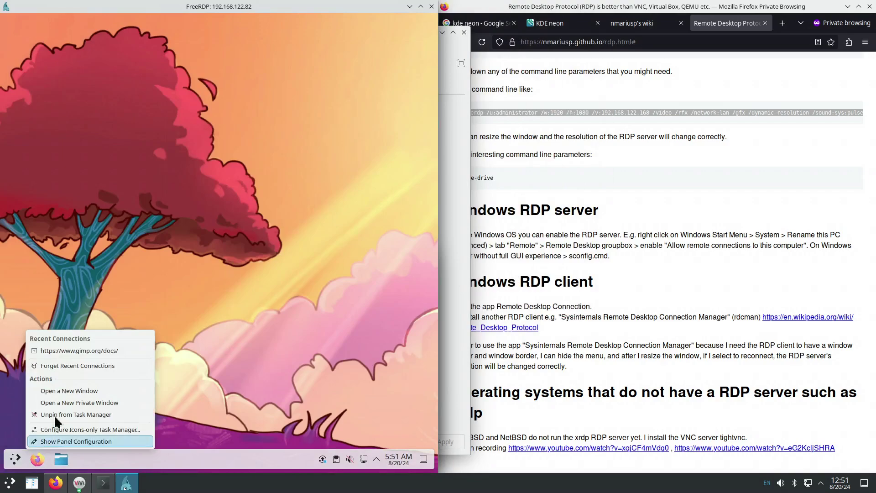
click(70, 404)
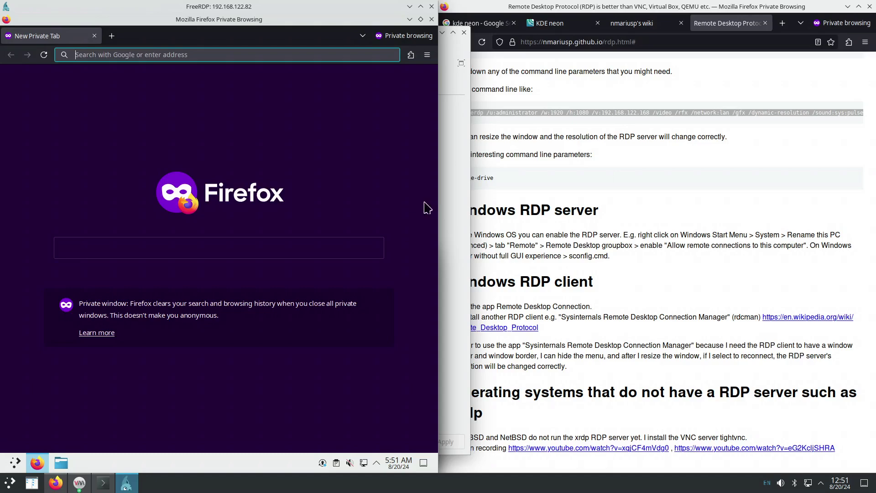
Copy the xfreerdp command from the host page and paste it into the remote address bar.
triple_click(513, 112)
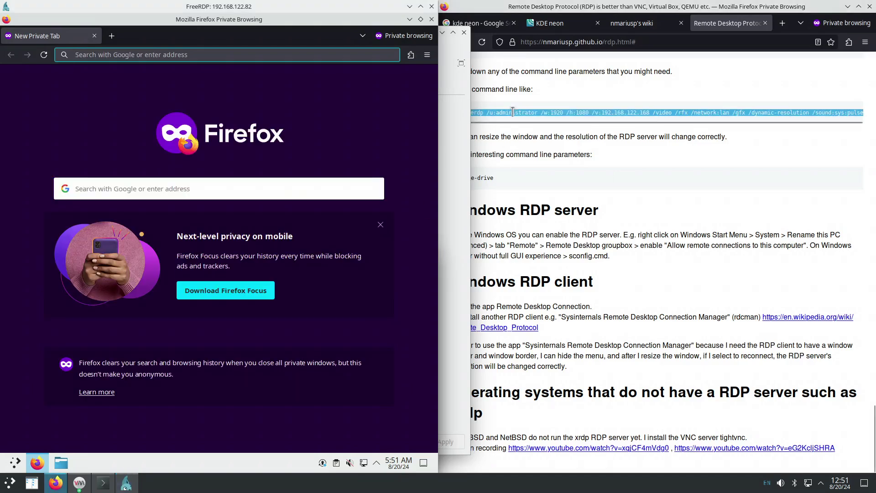
right_click(514, 115)
click(535, 124)
right_click(258, 54)
click(281, 116)
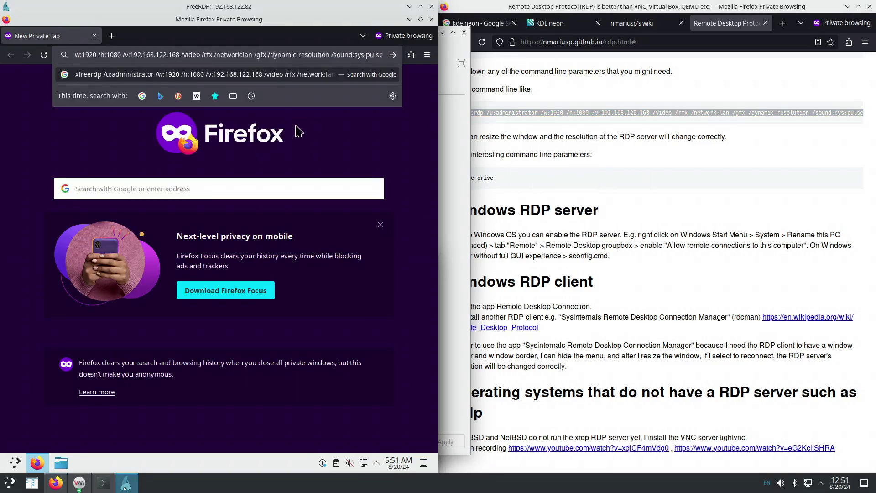
Copy '/rfx /network:lan' from the remote browser into a new host tab, then close the failed tab.
drag(201, 54, 253, 55)
right_click(242, 55)
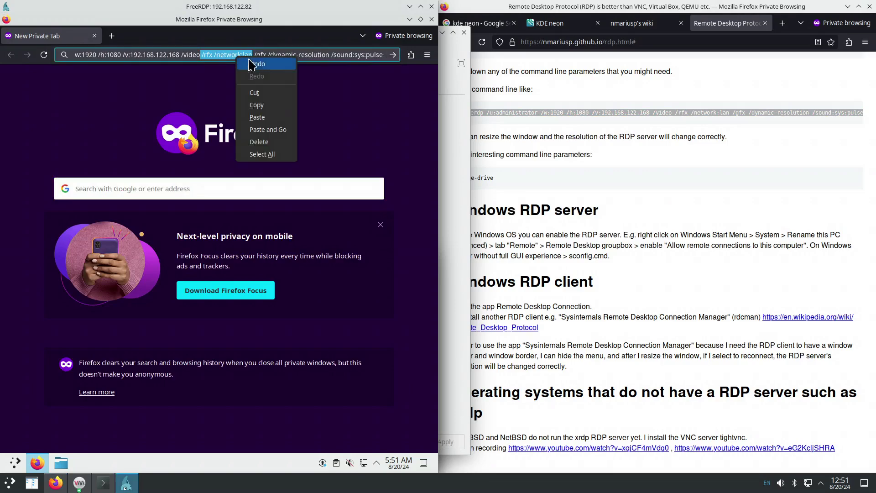
click(265, 106)
click(556, 89)
key(ctrl+t)
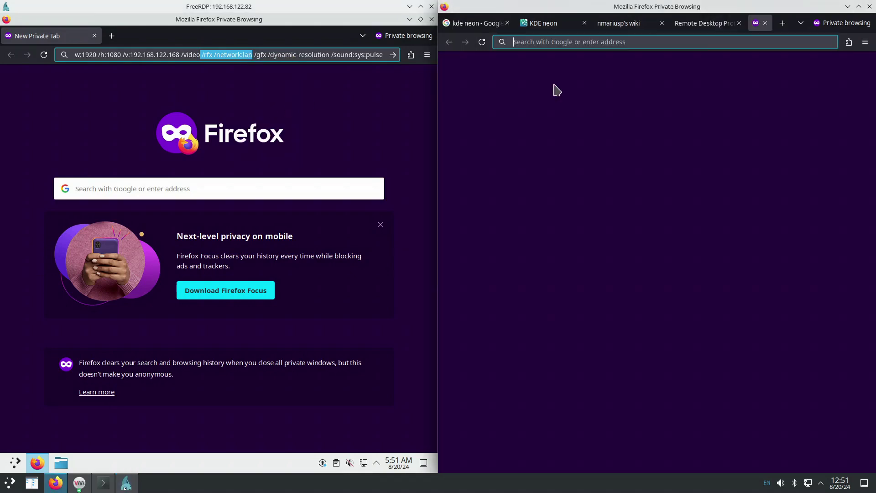
key(ctrl+v)
key(Return)
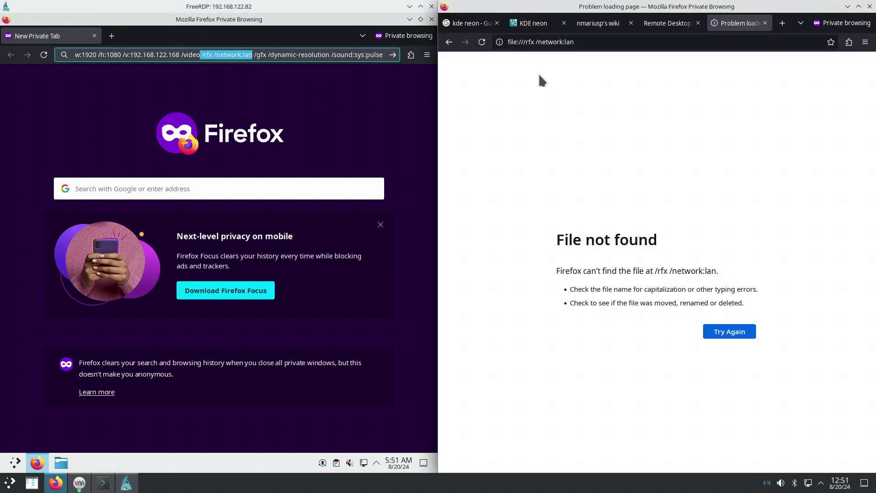
middle_click(732, 23)
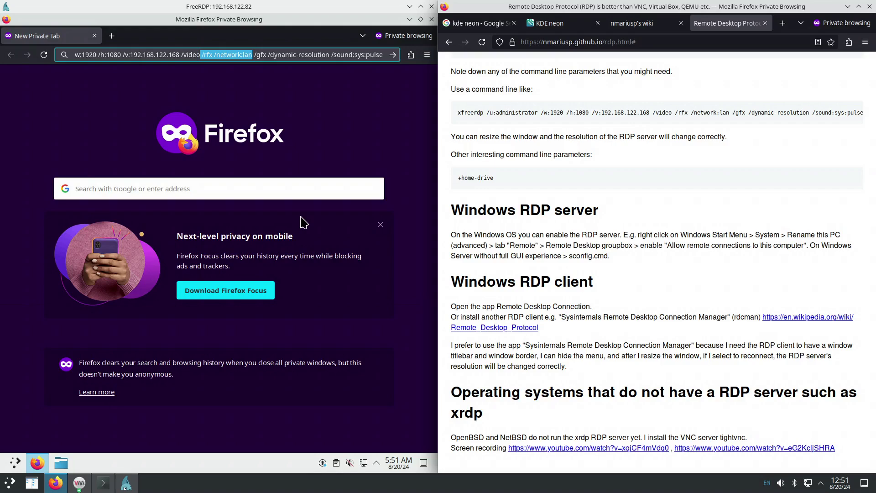
Close the remote Firefox private window and launch Kate from the remote launcher.
click(409, 19)
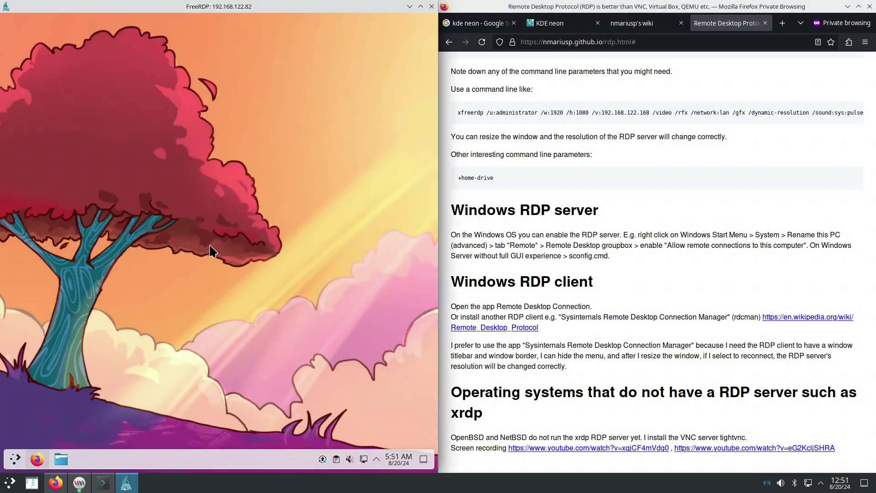
click(15, 459)
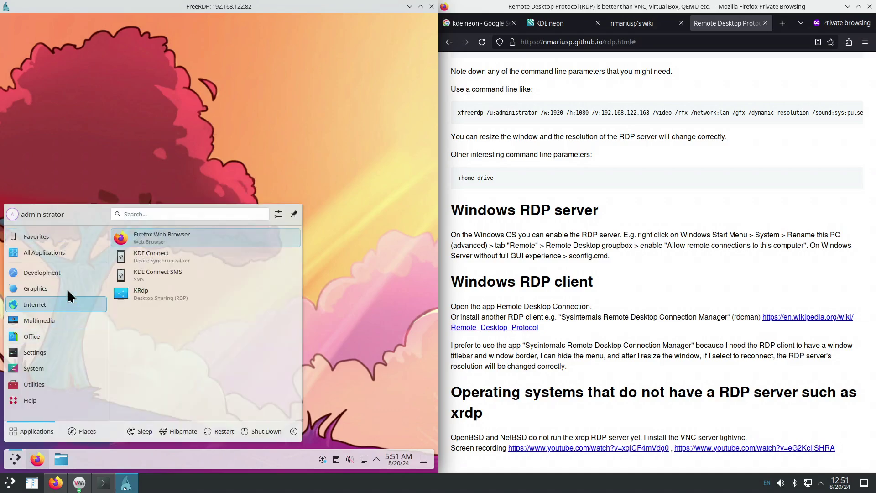
mouse_move(69, 274)
click(137, 237)
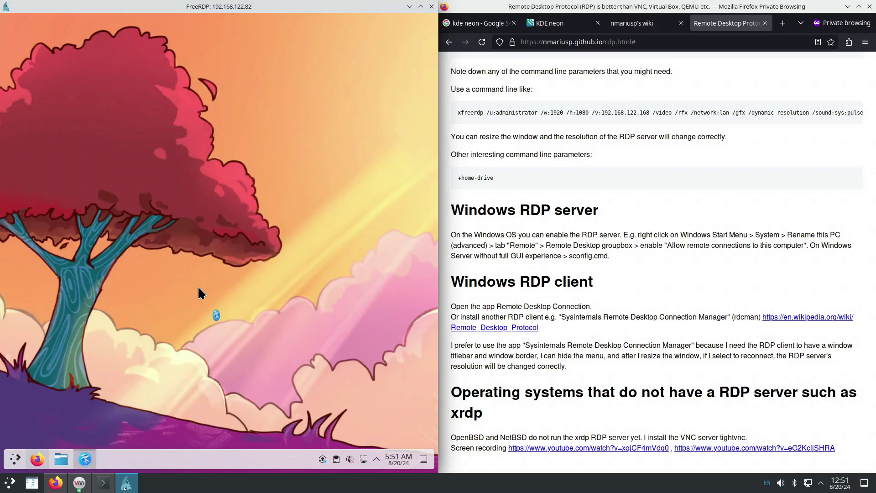
From Kate's help, open the Plasma Manual at Chapter 2, Using Plasma.
click(349, 136)
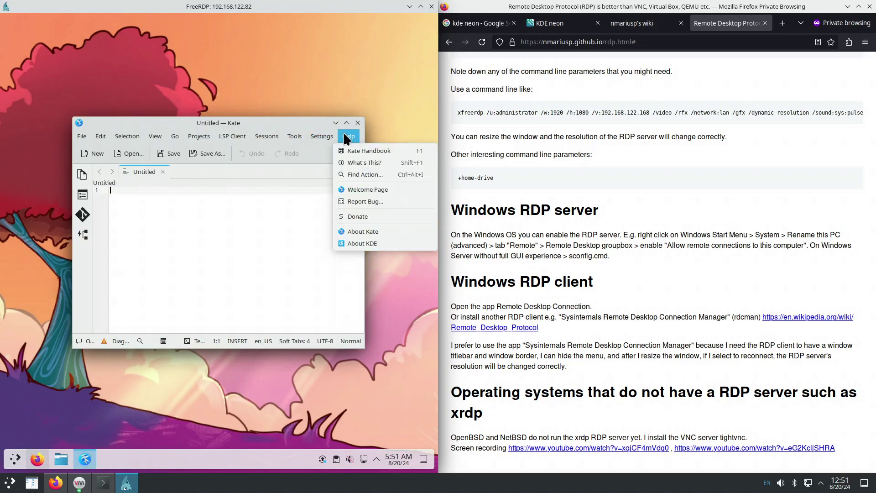
click(263, 225)
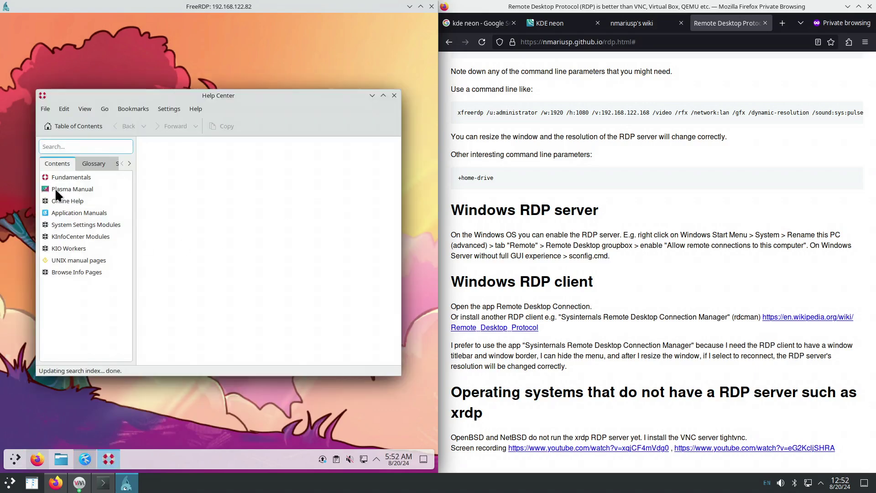
click(56, 189)
click(78, 200)
click(79, 213)
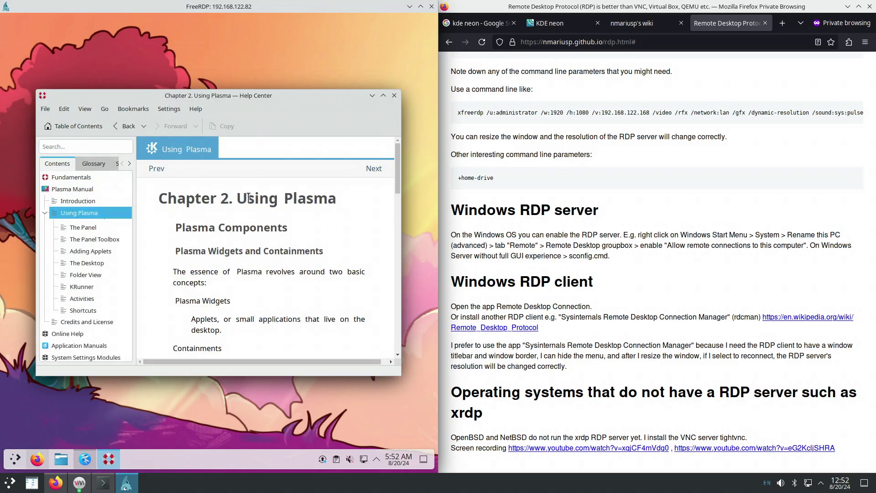
Close the Help Center and Kate, leaving the remote Plasma desktop empty.
click(395, 96)
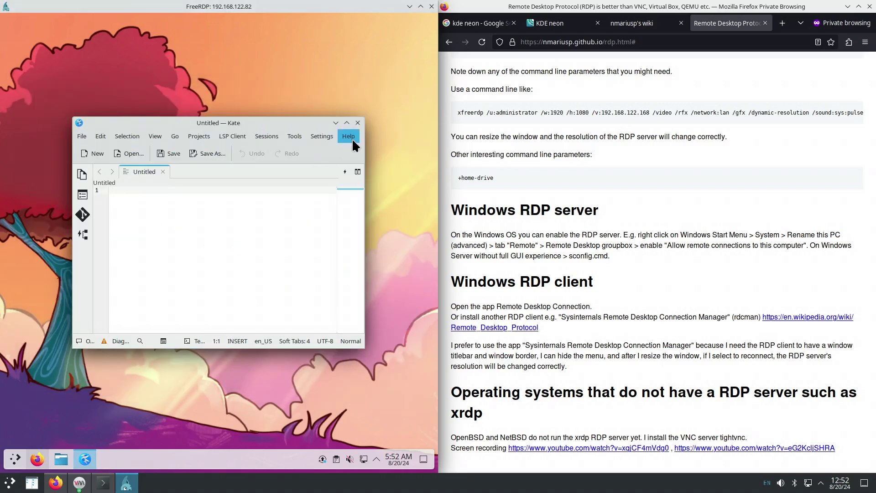
click(357, 123)
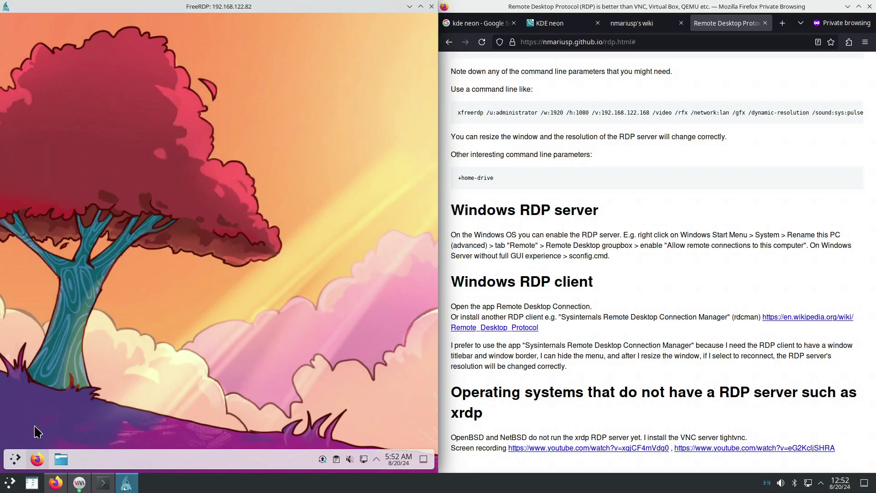
click(14, 461)
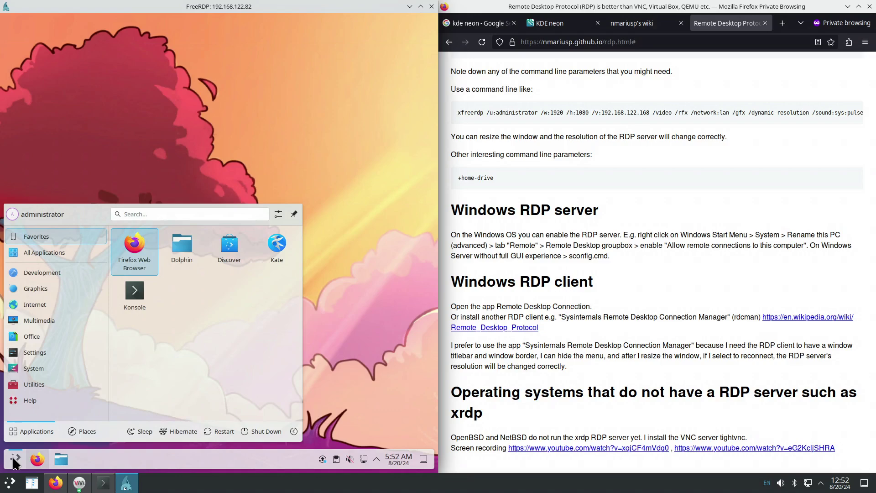
mouse_move(50, 351)
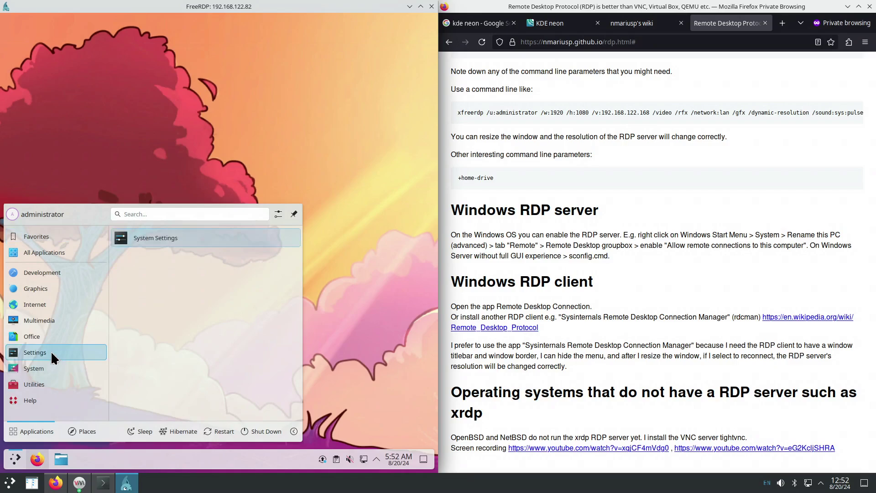
click(154, 242)
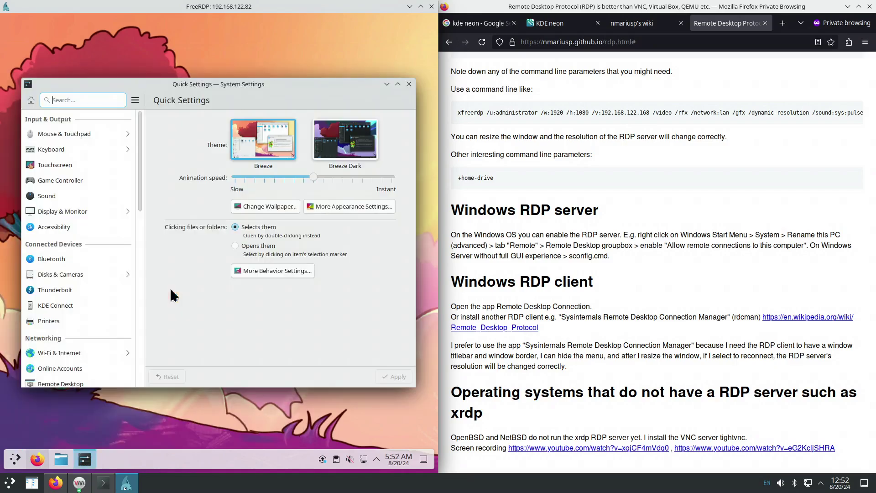
text(font)
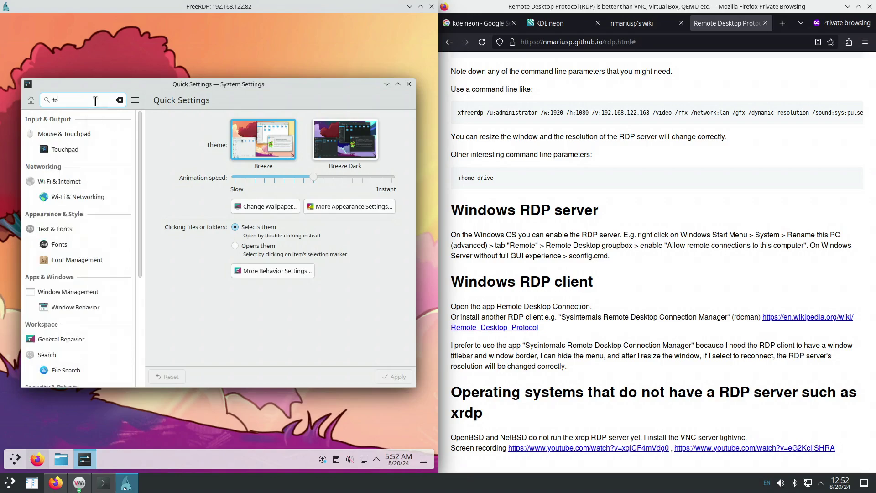
click(71, 146)
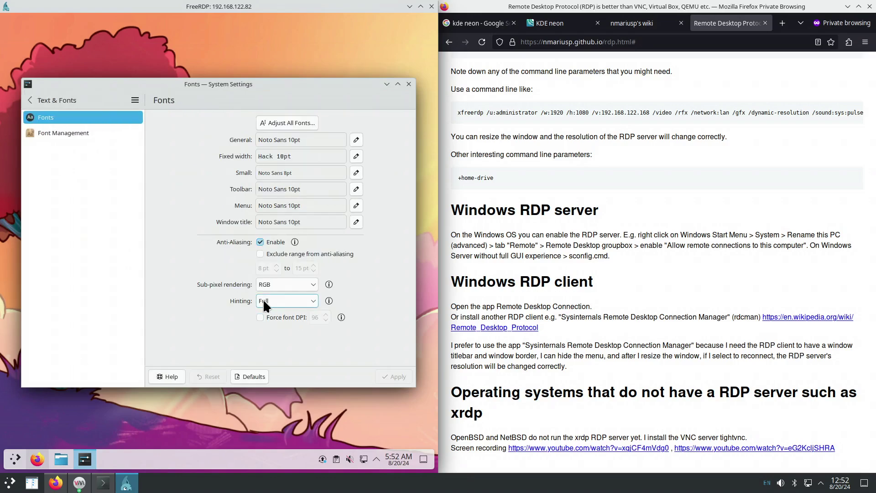
click(30, 99)
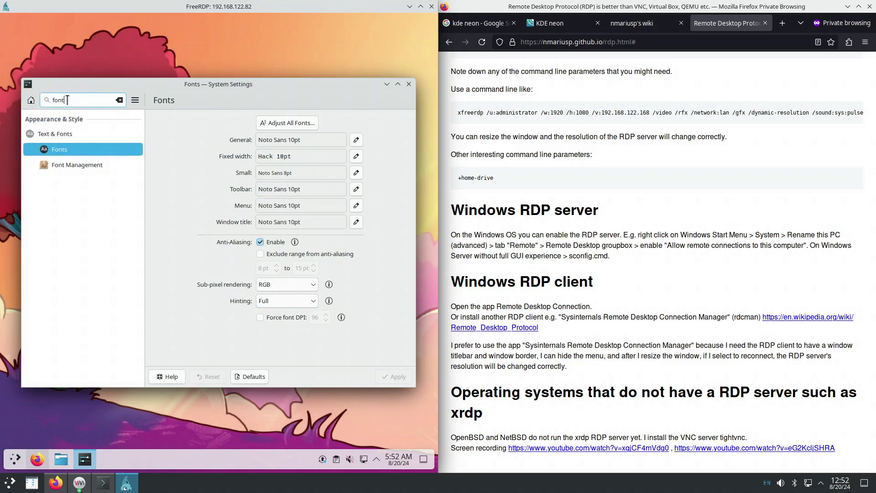
drag(68, 99, 51, 95)
text(edge)
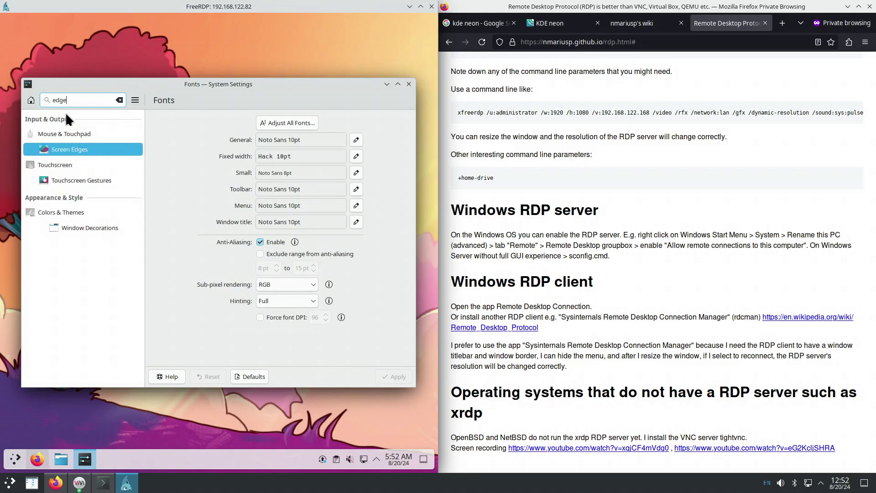
click(86, 150)
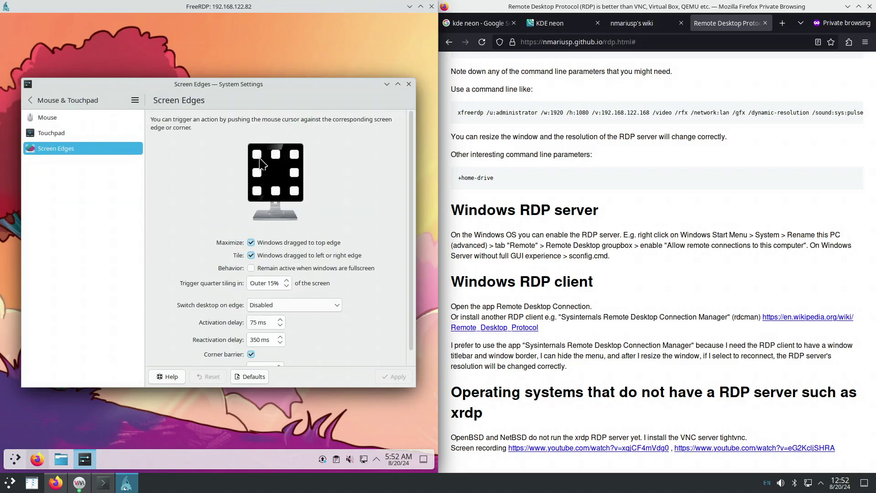
click(29, 101)
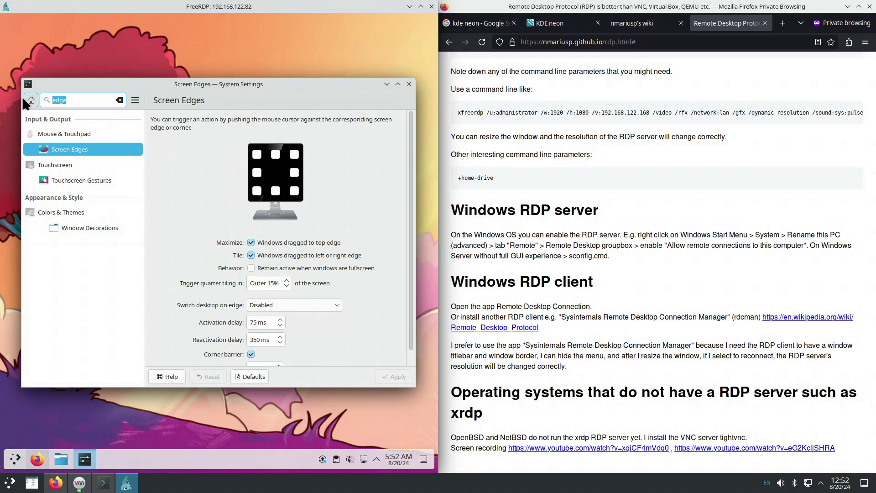
text(mouse)
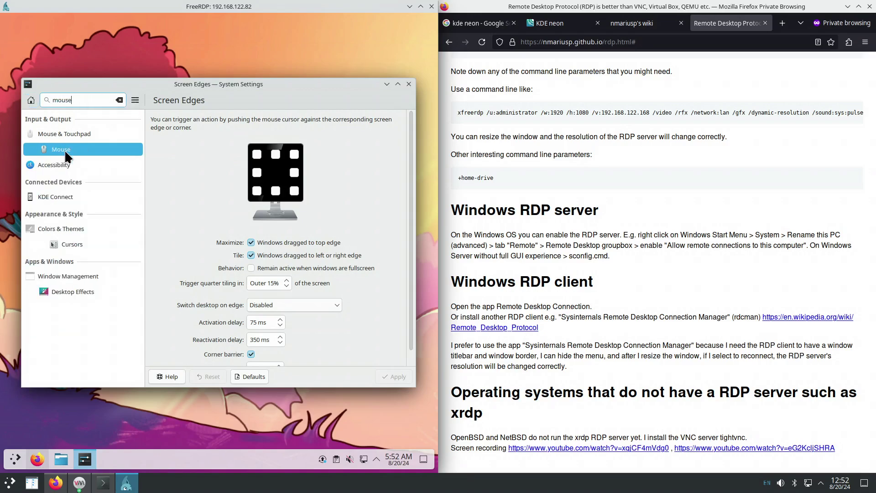
click(64, 149)
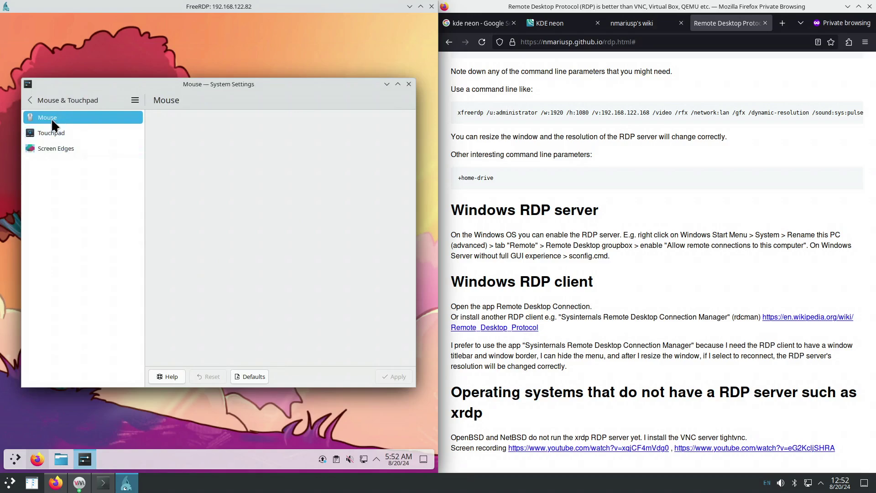
click(29, 100)
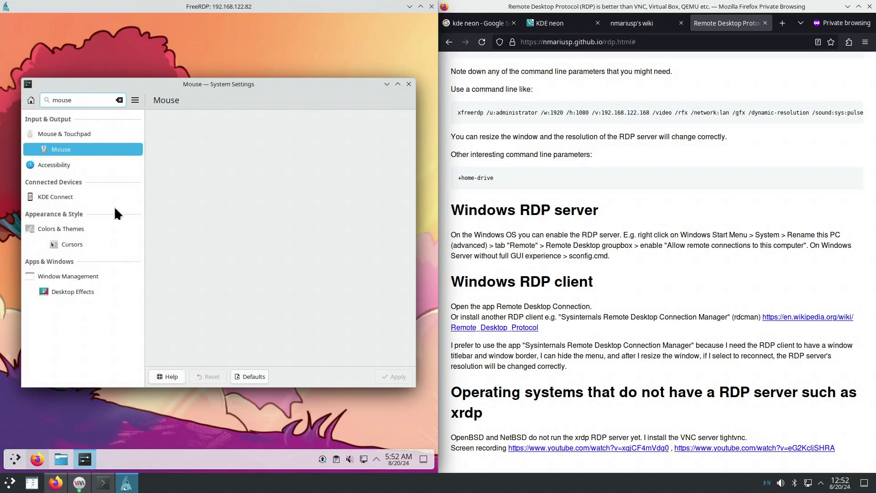
click(135, 245)
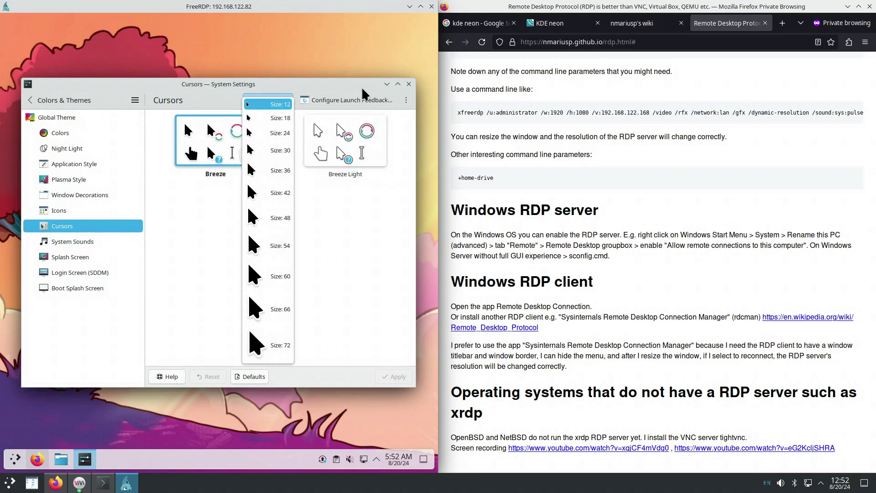
click(409, 83)
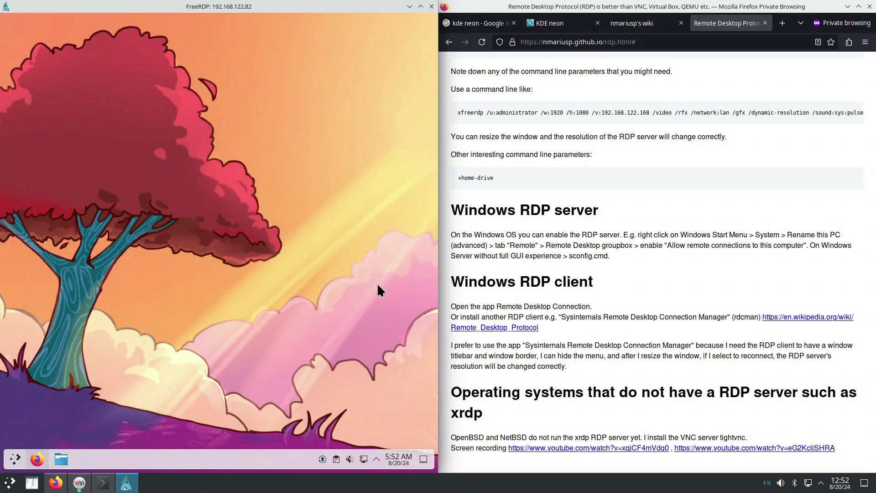
Scroll the rdp.html guide up to the RDP features heading and start selecting the Kubuntu apt install line.
scroll(554, 288, up, 5)
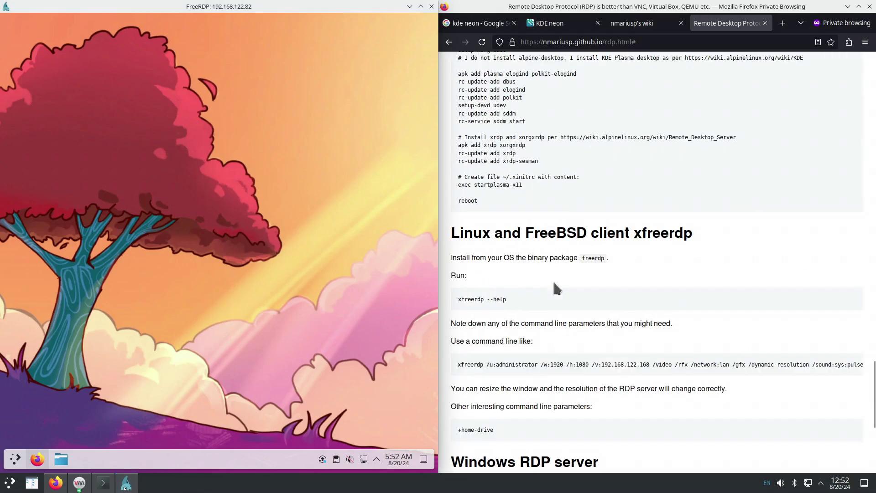
scroll(555, 285, down, 1)
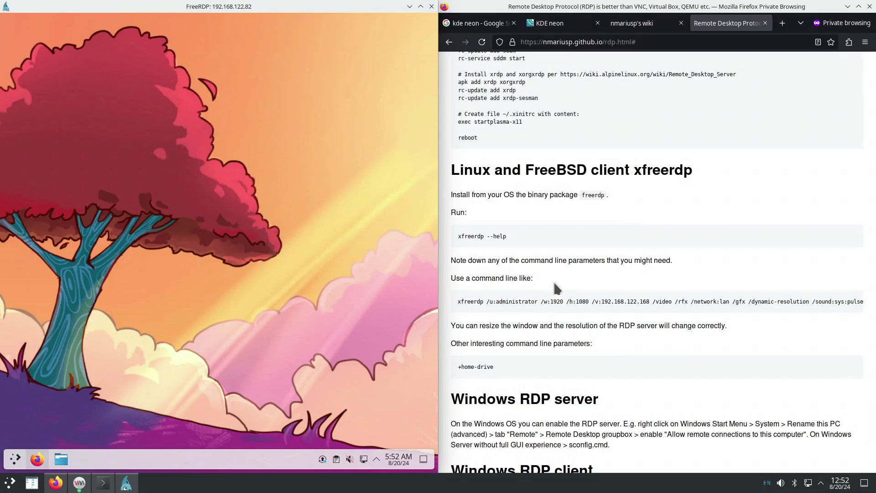
scroll(555, 284, up, 8)
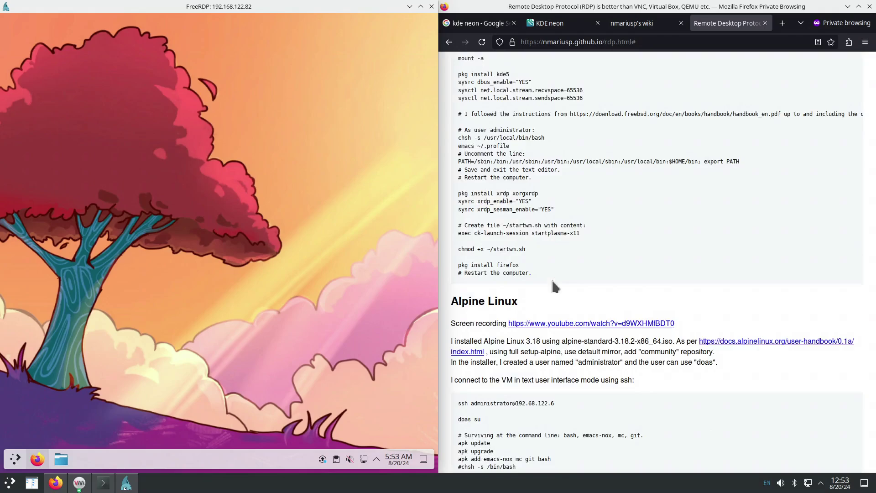
scroll(553, 285, up, 10)
scroll(553, 286, up, 15)
drag(567, 359, 456, 356)
Scroll down past the xrdp.ini step to openSUSE Tumbleweed and select 'sudo systemctl enable --now xrdp'.
scroll(575, 351, down, 2)
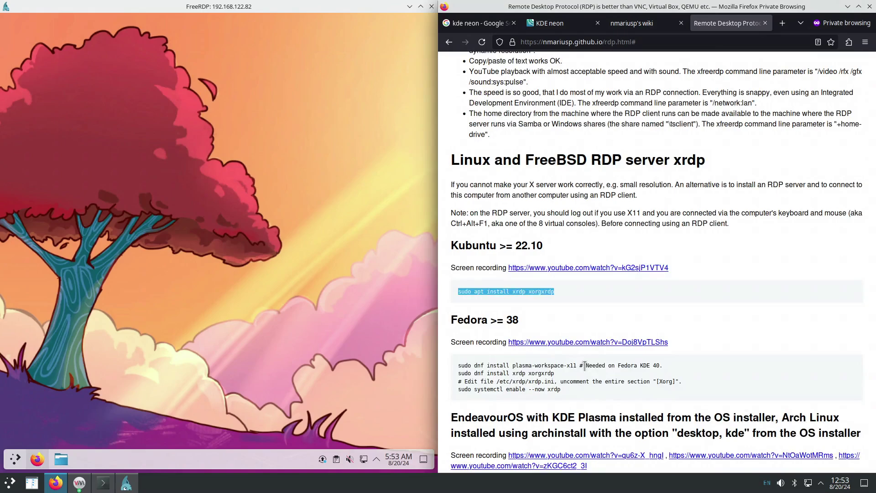
scroll(585, 365, down, 2)
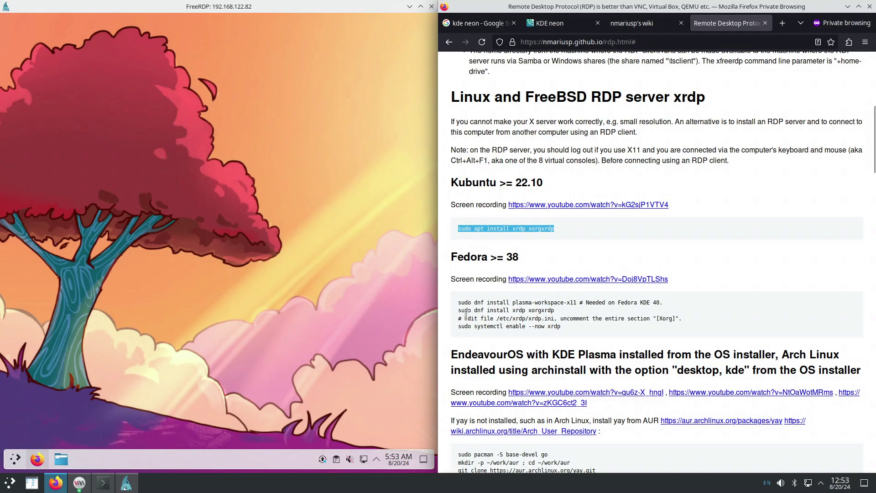
drag(465, 319, 555, 321)
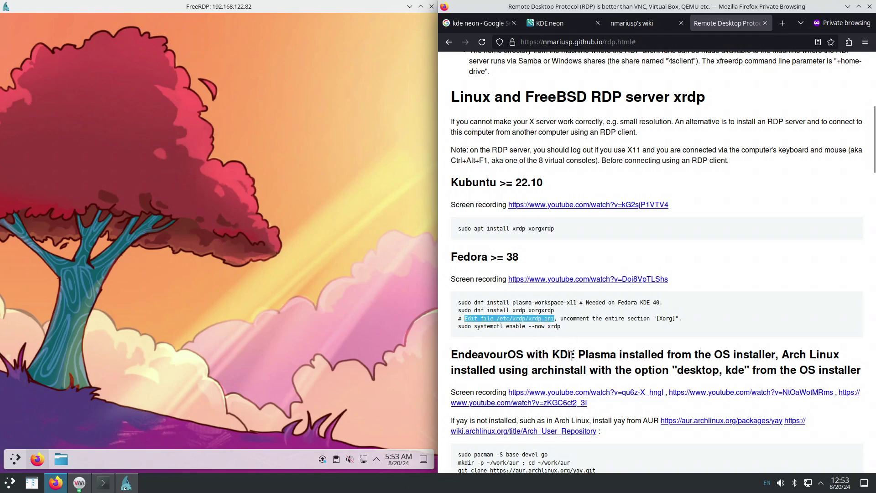
scroll(585, 345, down, 3)
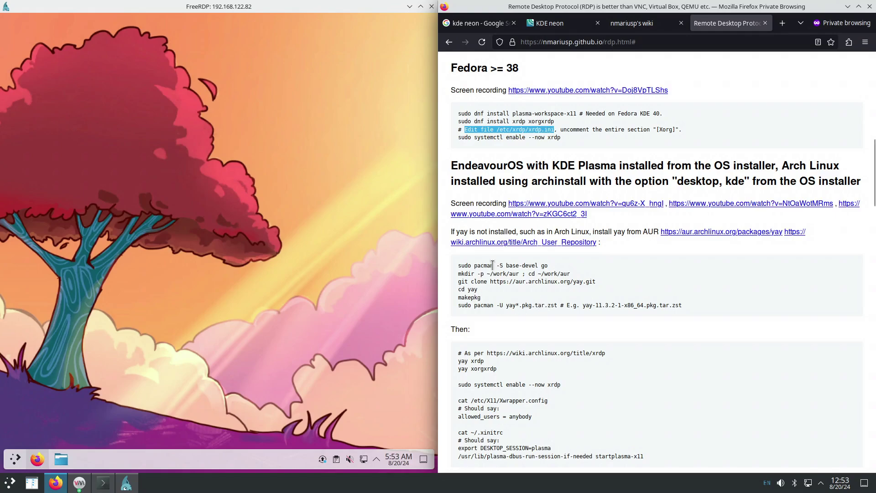
scroll(504, 303, down, 8)
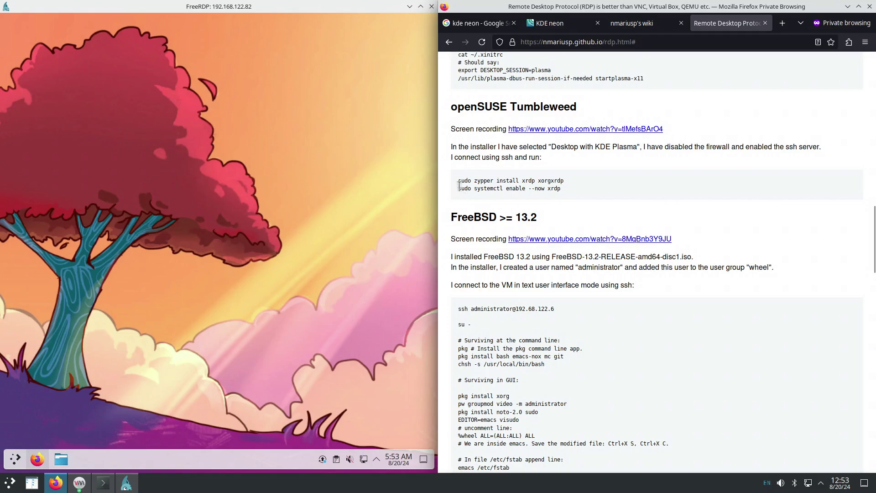
drag(459, 188, 582, 196)
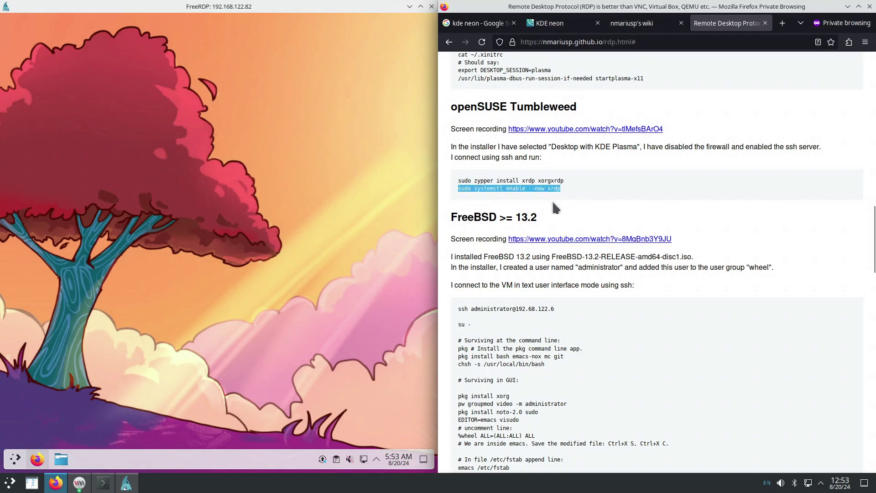